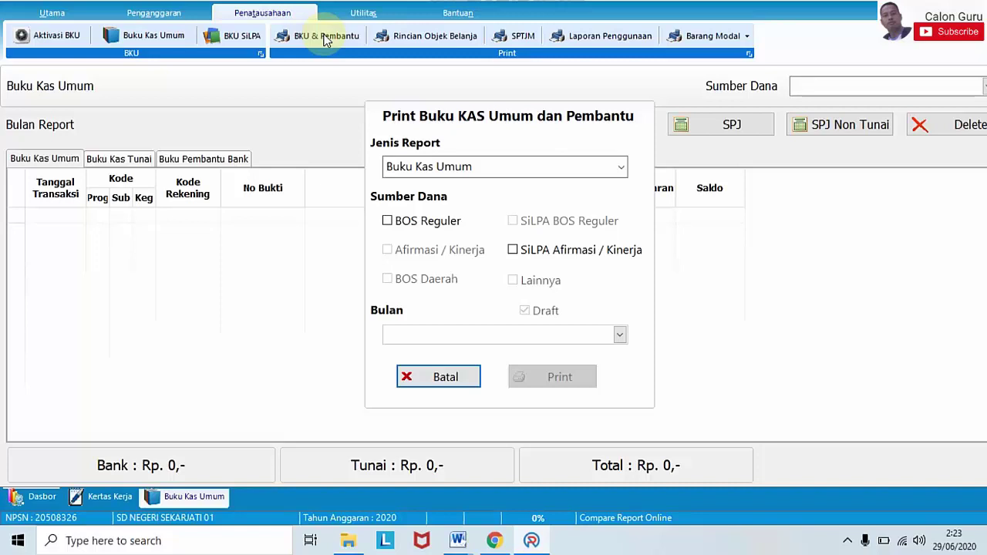
# Choose Buku Kas Umum as the report type and BOS Reguler as the only fund source.
pyautogui.click(620, 170)
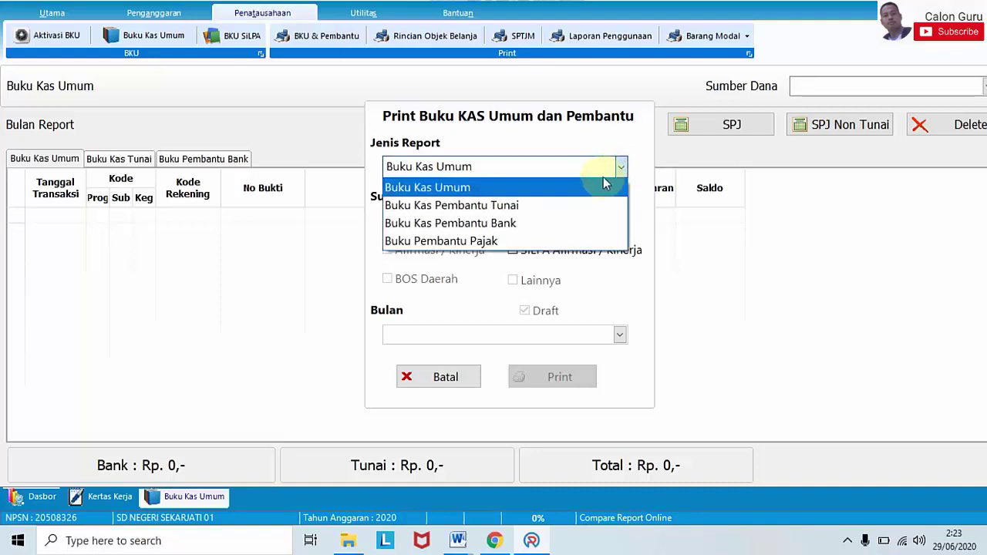
pyautogui.click(575, 187)
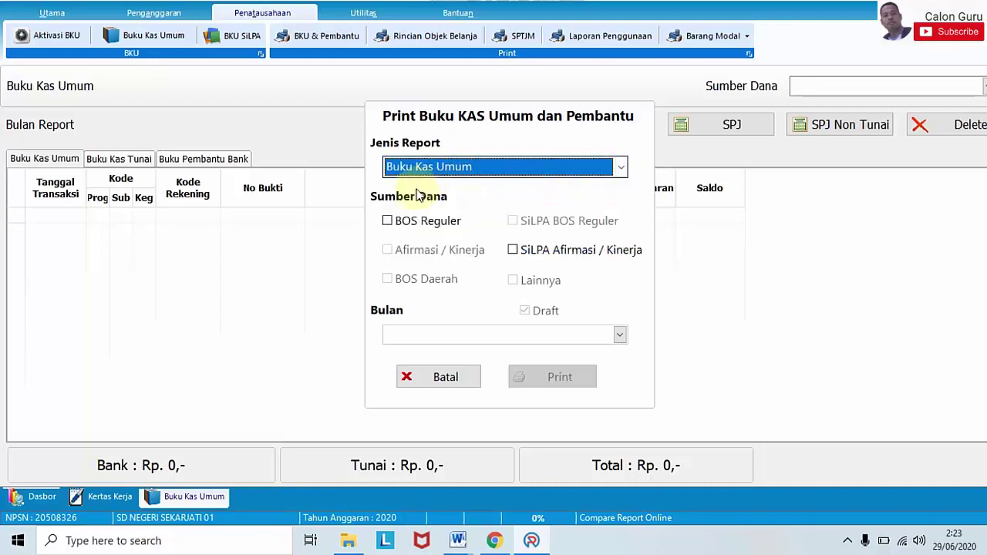
pyautogui.click(388, 222)
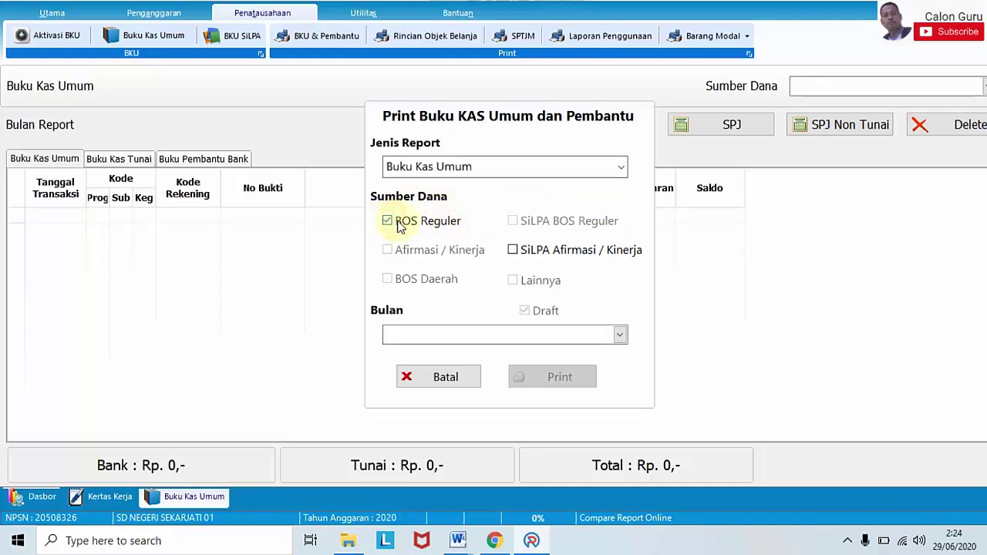
pyautogui.click(511, 250)
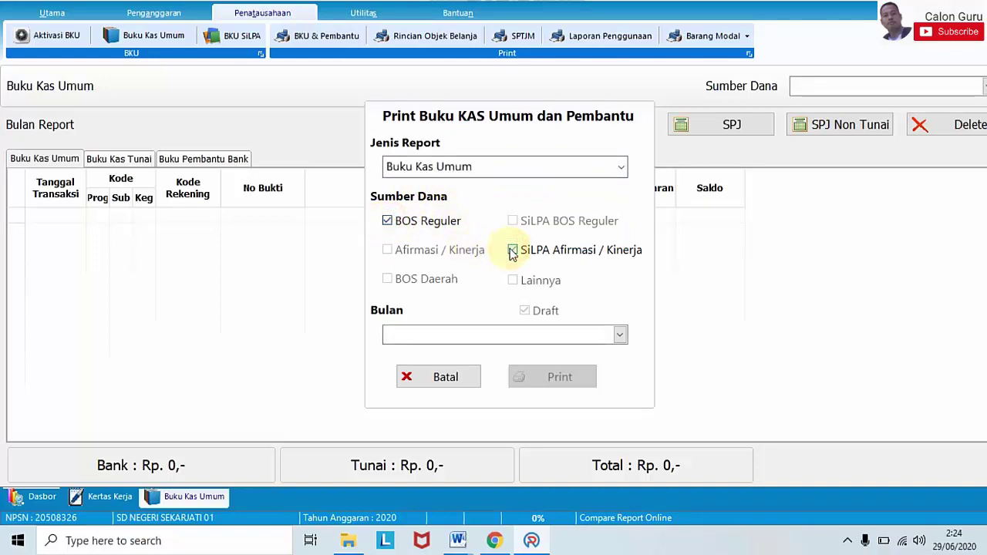
pyautogui.click(512, 250)
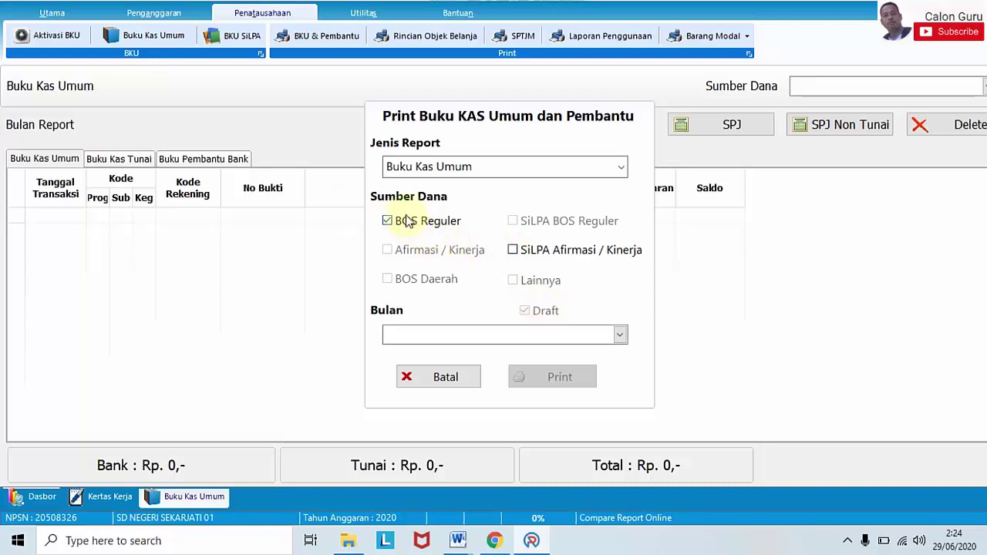
# Set the report month to Januari and generate the print preview.
pyautogui.click(621, 335)
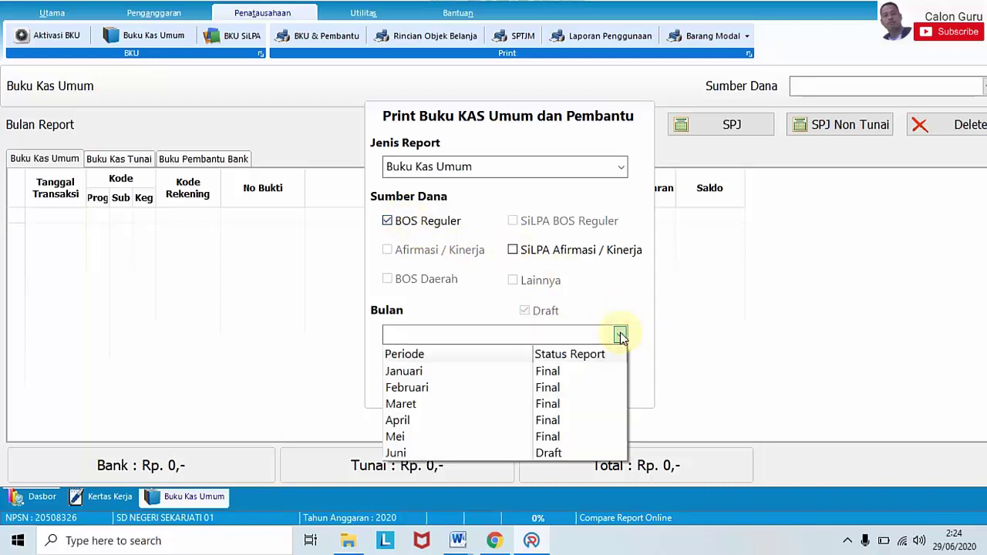
pyautogui.click(621, 335)
pyautogui.click(620, 336)
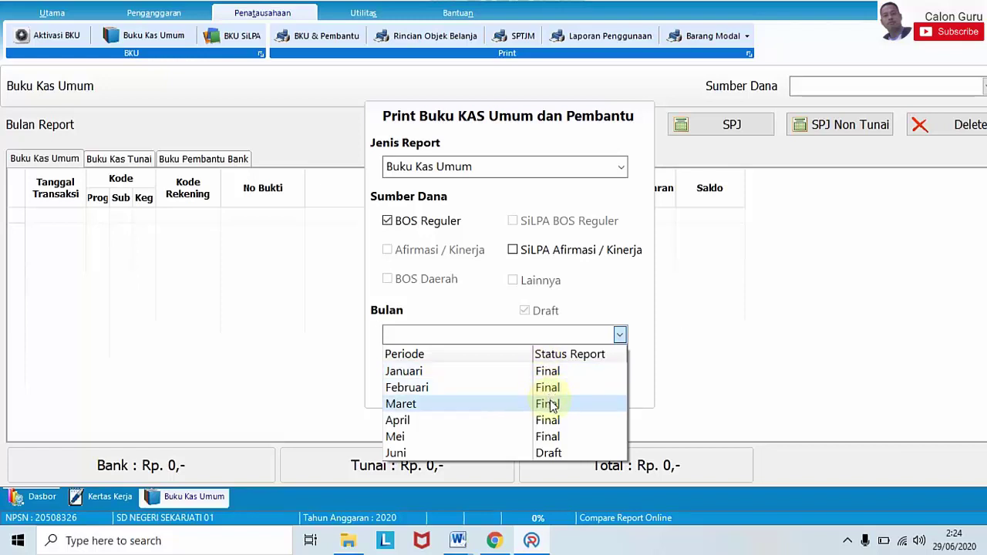
pyautogui.click(474, 373)
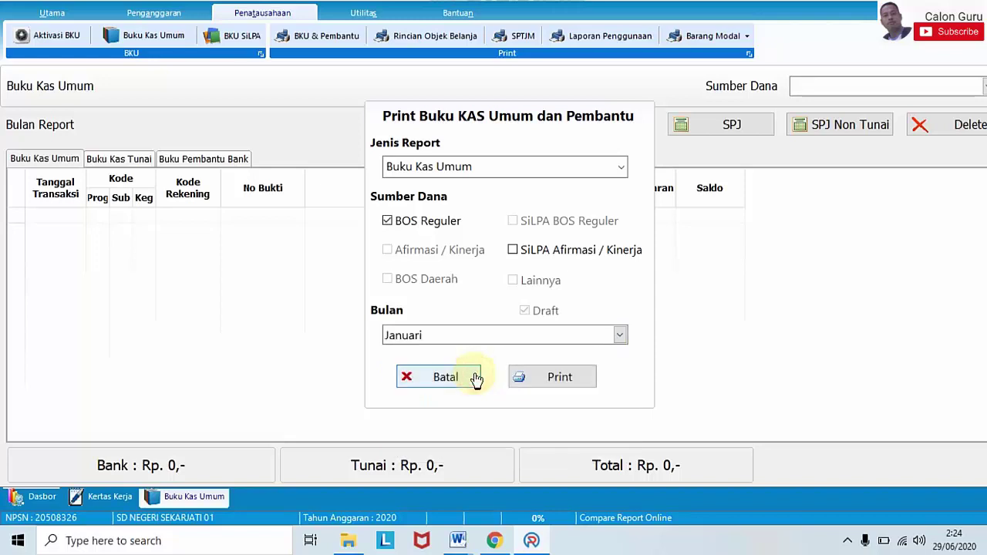
pyautogui.click(560, 383)
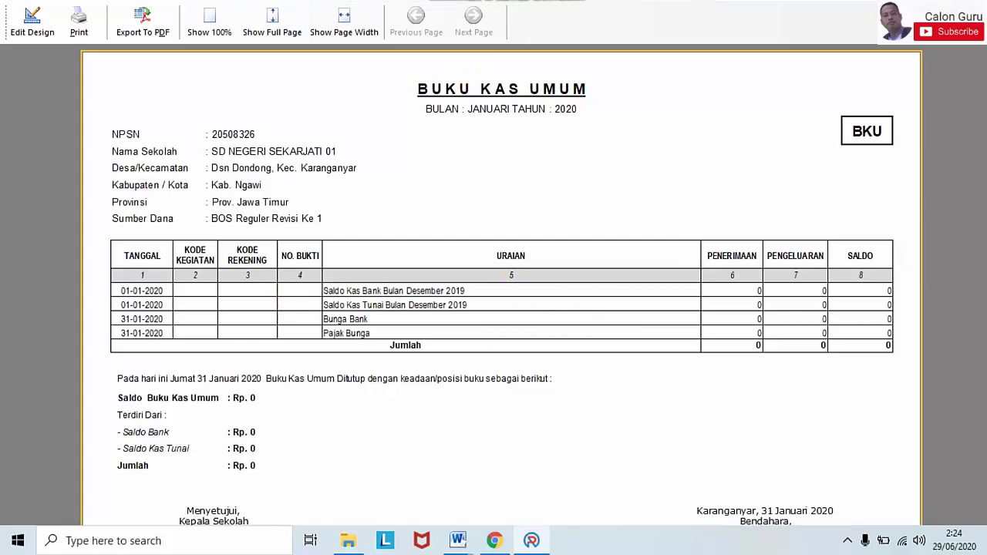
# Export all pages of the January report to PDF as bku in the Percobaan RKAS folder and close the preview.
pyautogui.scroll(-3, 501, 286)
pyautogui.scroll(3, 501, 286)
pyautogui.scroll(-3, 554, 249)
pyautogui.scroll(3, 553, 249)
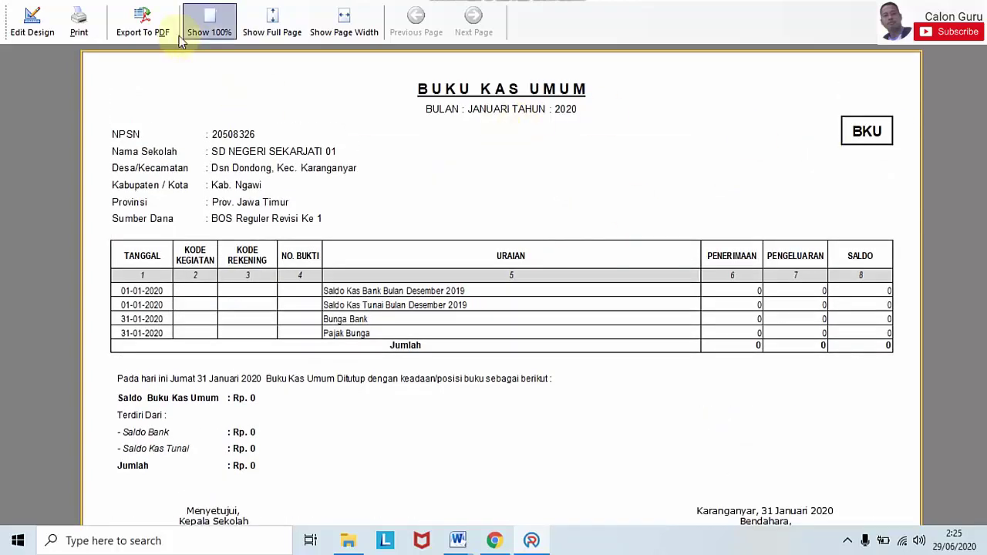
pyautogui.click(138, 25)
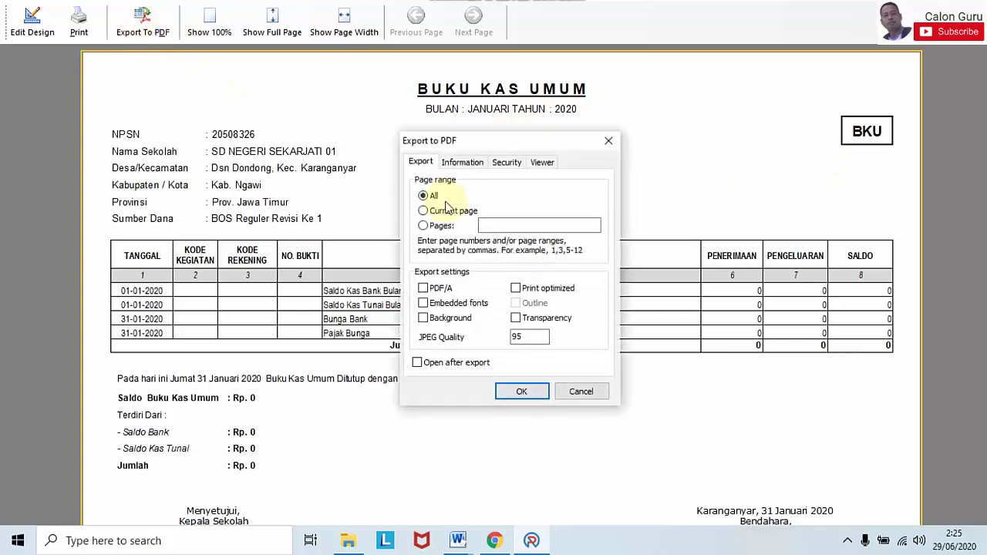
pyautogui.click(531, 395)
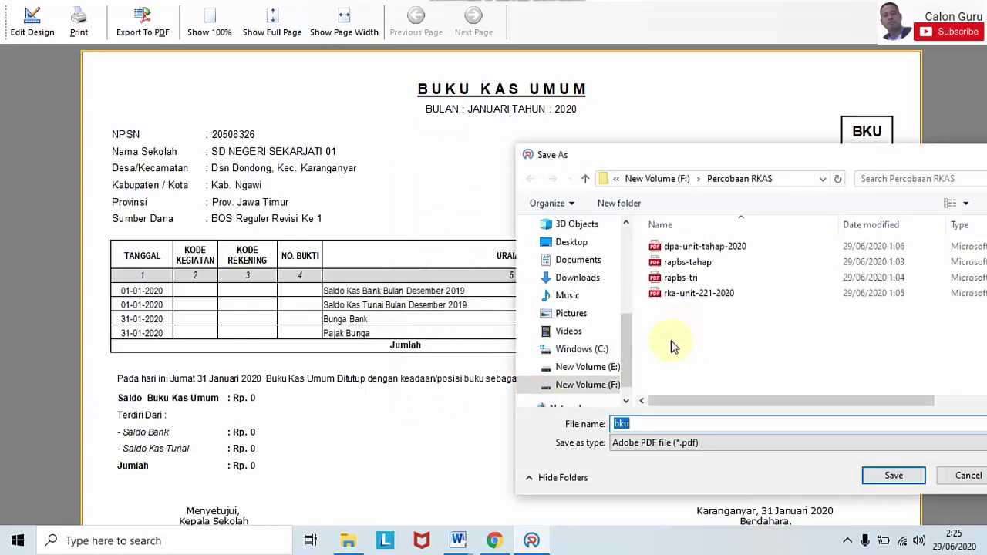
pyautogui.click(894, 476)
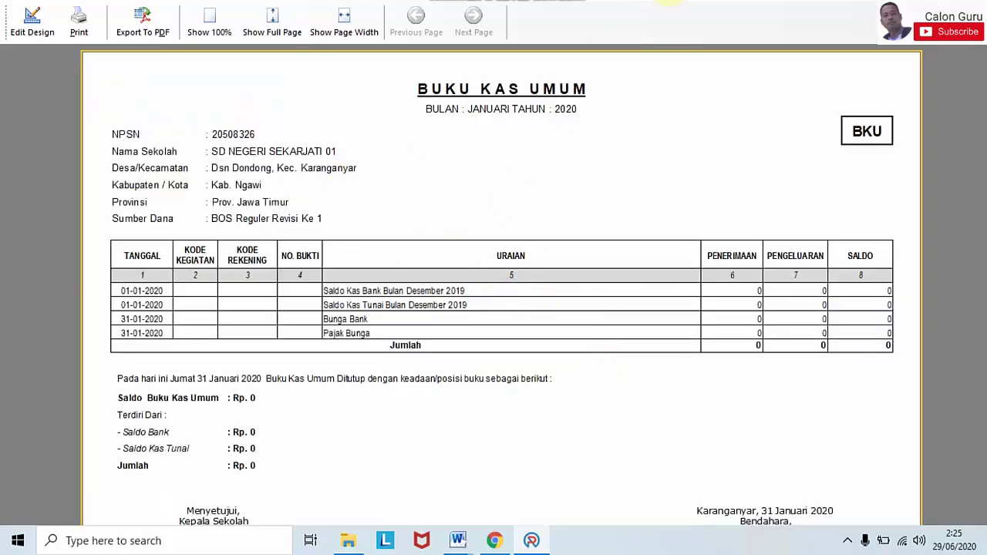
pyautogui.hotkey('alt', 'F4')
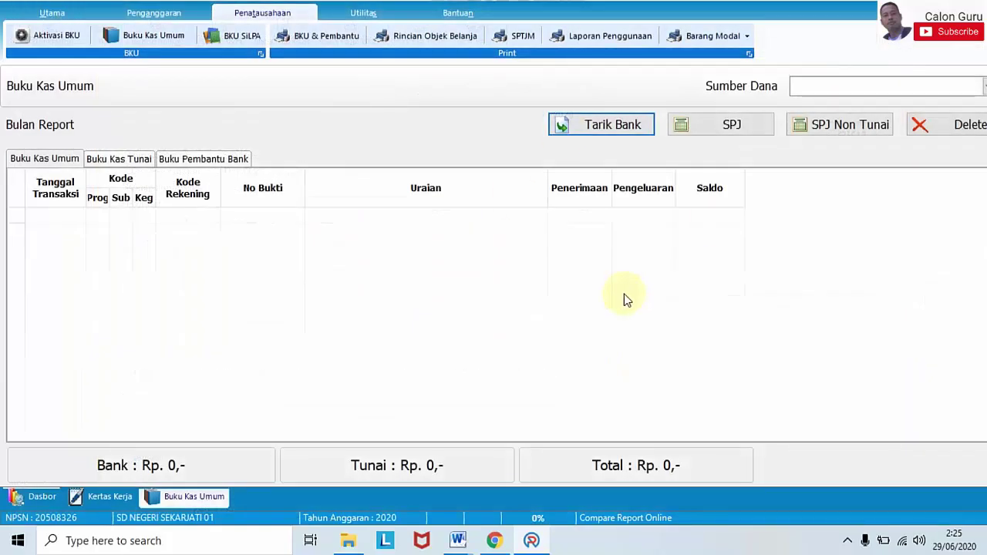
# Generate a print preview of the Buku Kas Umum report for BOS Reguler with the month Maret.
pyautogui.click(300, 39)
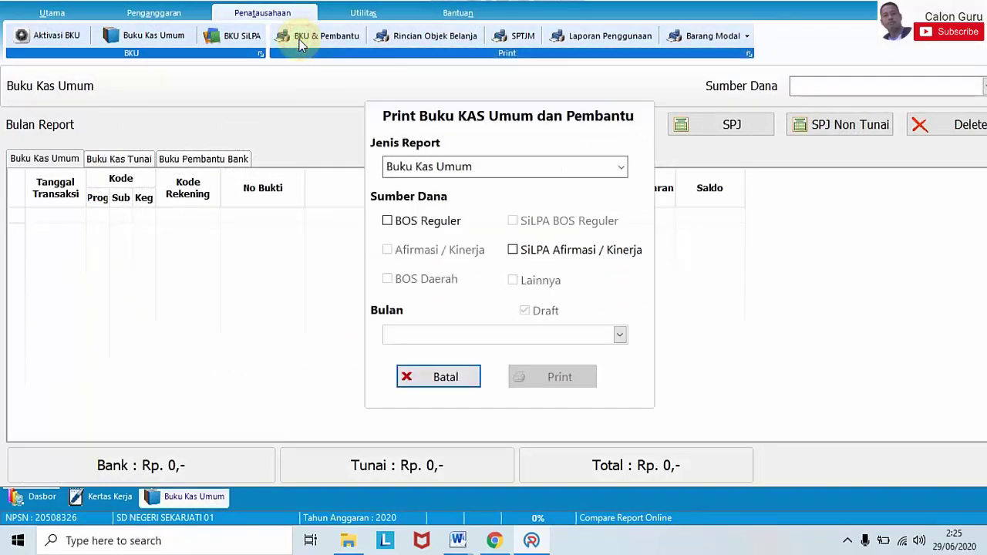
pyautogui.click(387, 221)
pyautogui.click(620, 334)
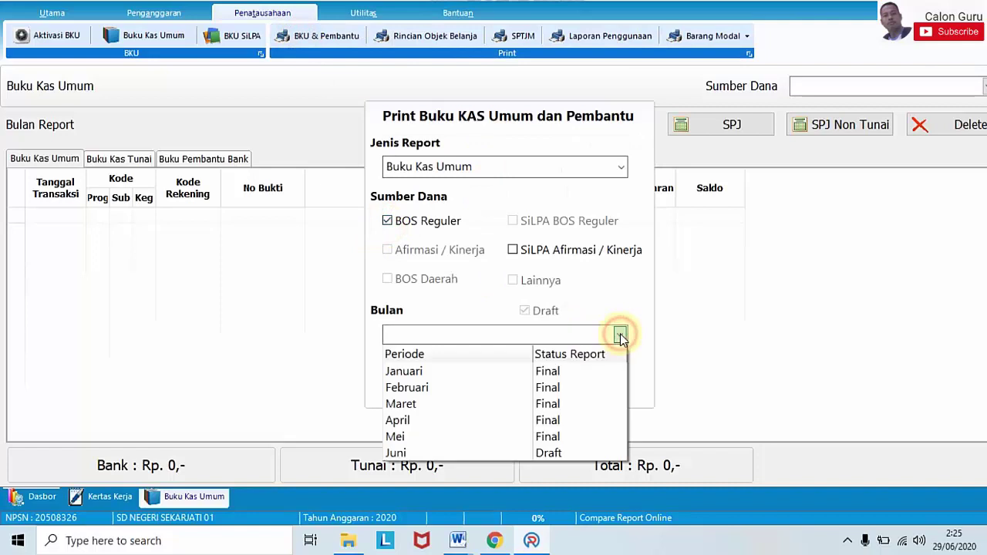
pyautogui.click(474, 403)
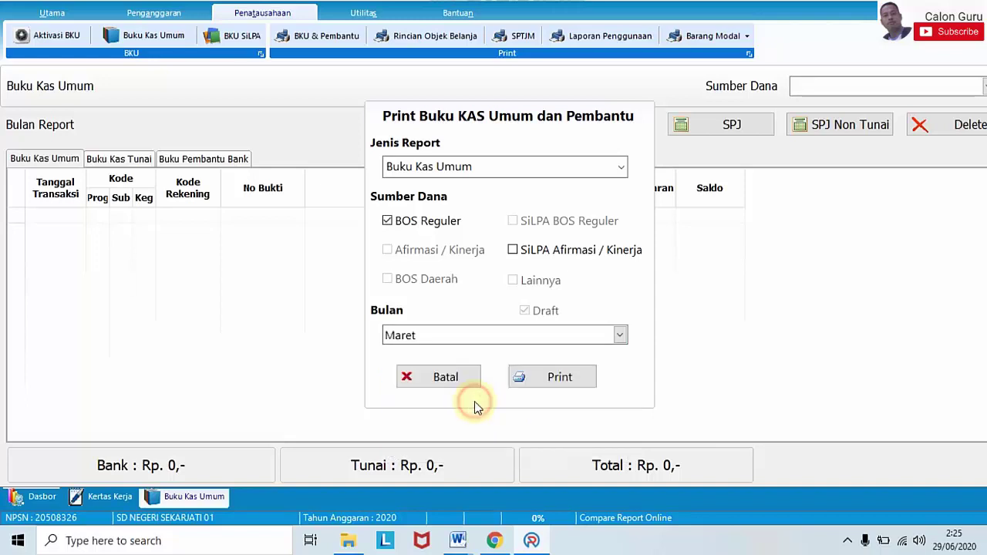
pyautogui.click(584, 386)
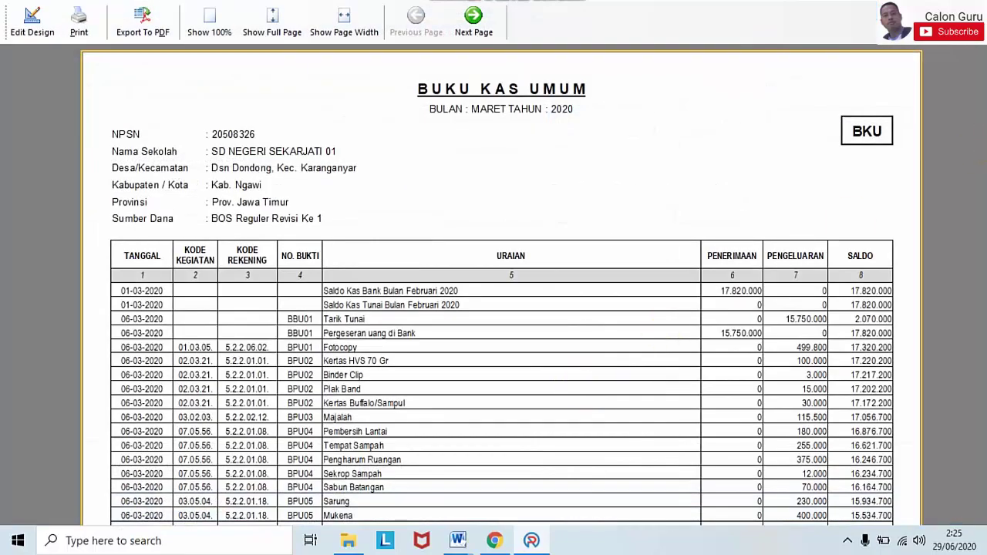
# Examine the March Buku Kas Umum transactions, the closing balances and the signature block across all pages.
pyautogui.scroll(-5, 501, 285)
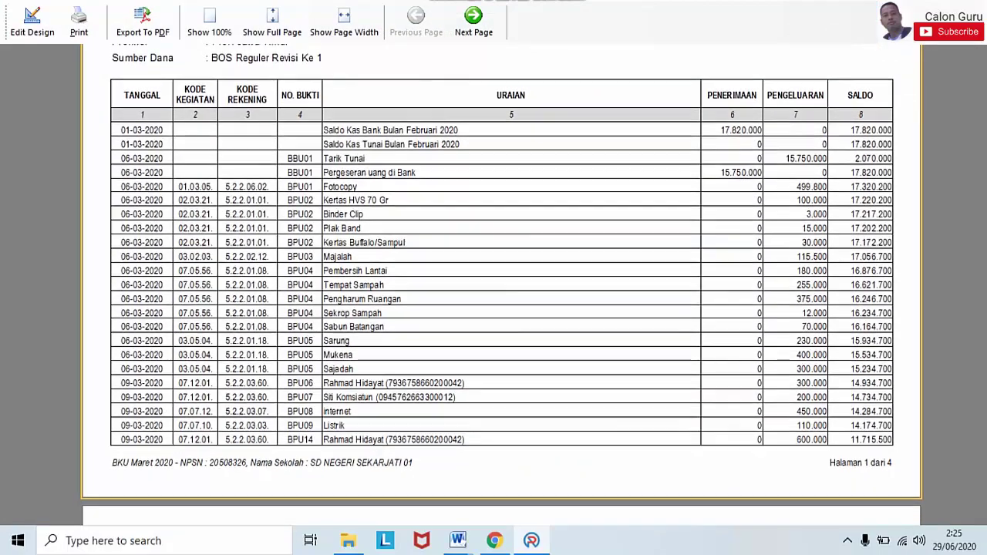
pyautogui.scroll(-6, 451, 356)
pyautogui.scroll(9, 450, 355)
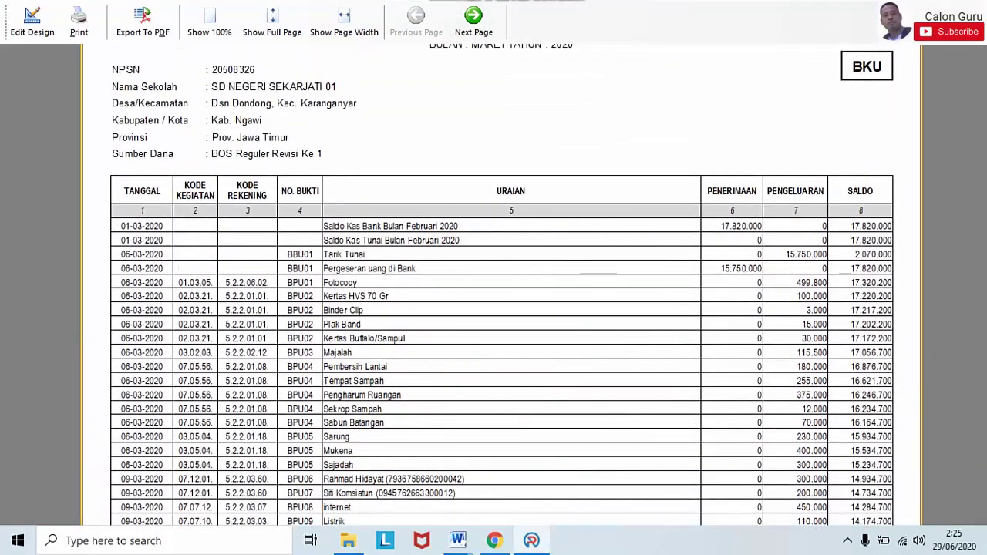
pyautogui.scroll(1, 501, 393)
pyautogui.scroll(-3, 501, 286)
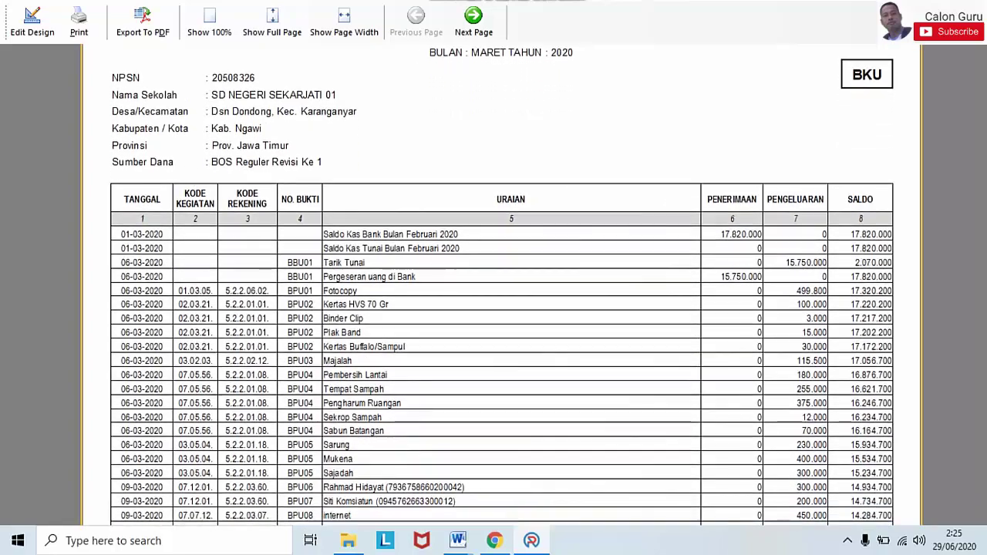
pyautogui.scroll(-2, 501, 285)
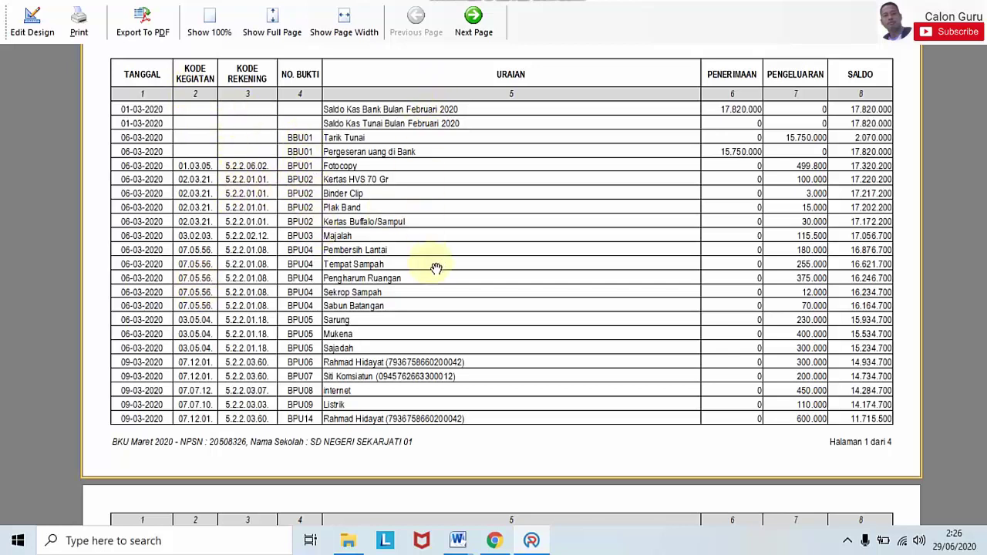
pyautogui.scroll(-2, 501, 285)
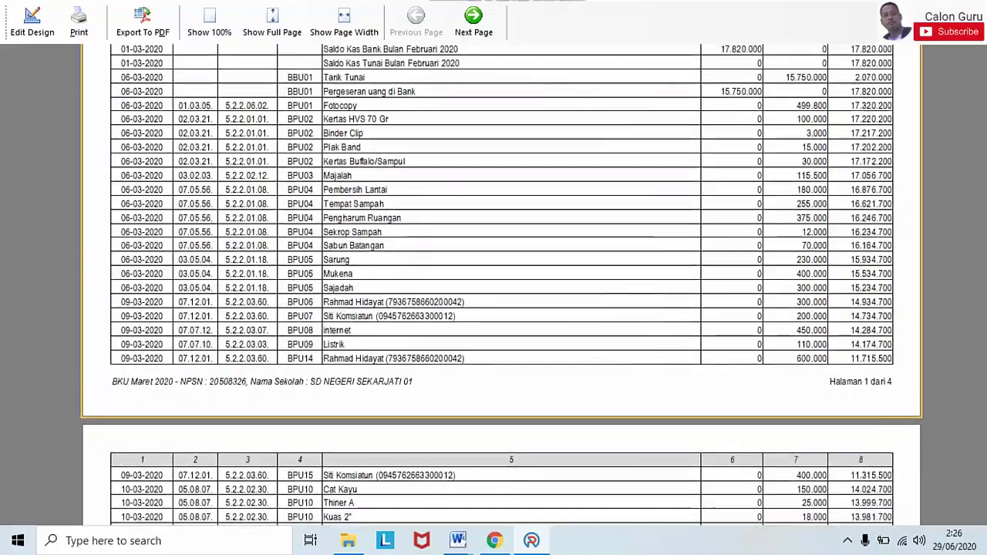
pyautogui.scroll(-12, 501, 286)
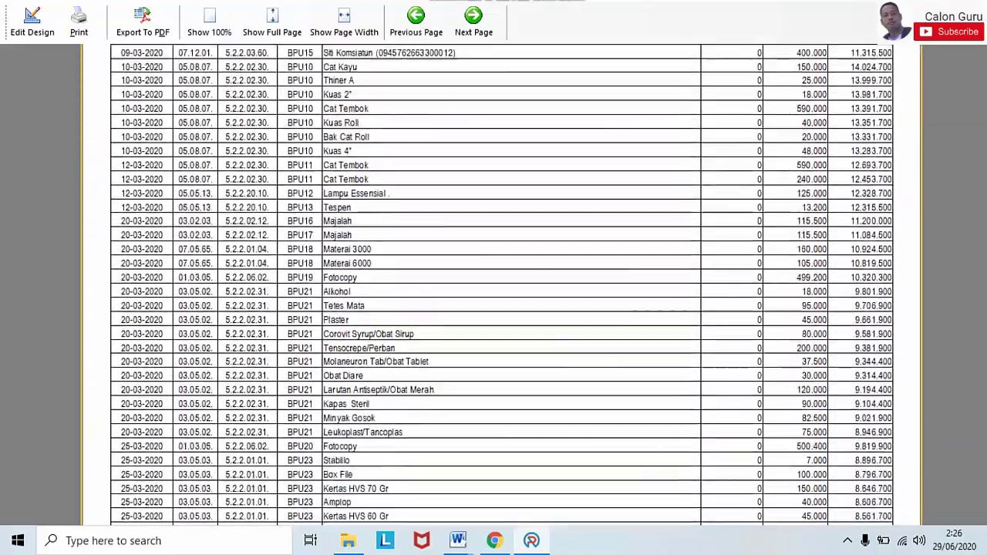
pyautogui.scroll(-11, 501, 286)
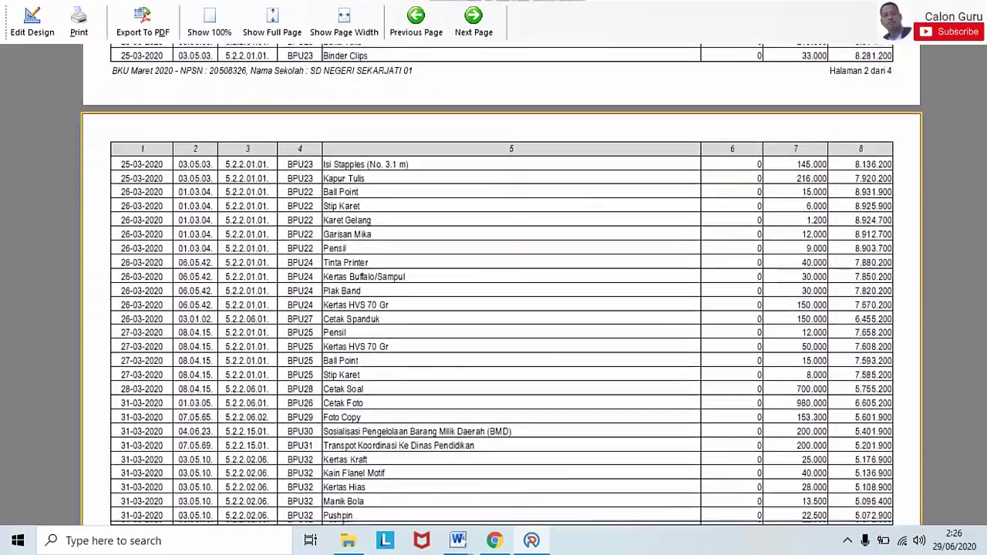
pyautogui.scroll(-15, 501, 285)
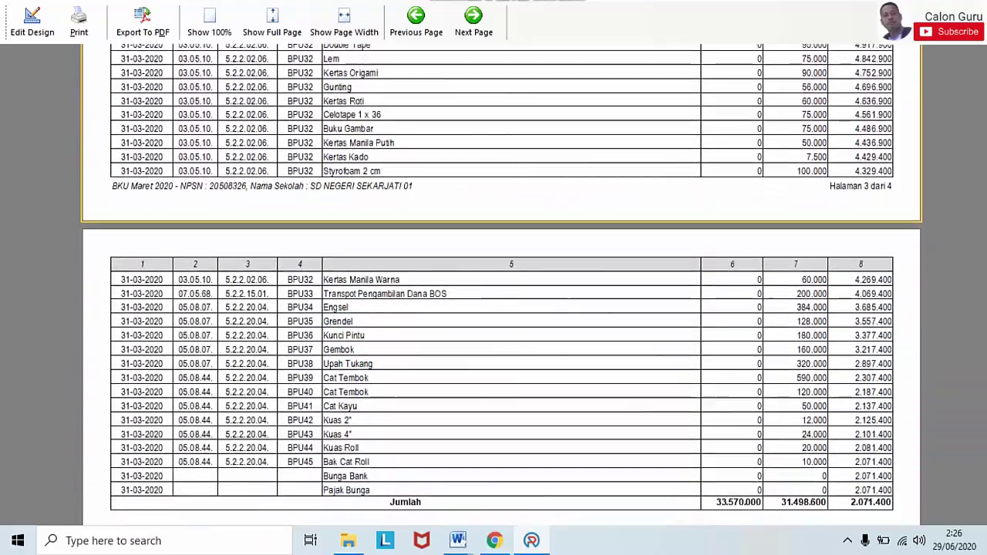
pyautogui.scroll(-5, 501, 285)
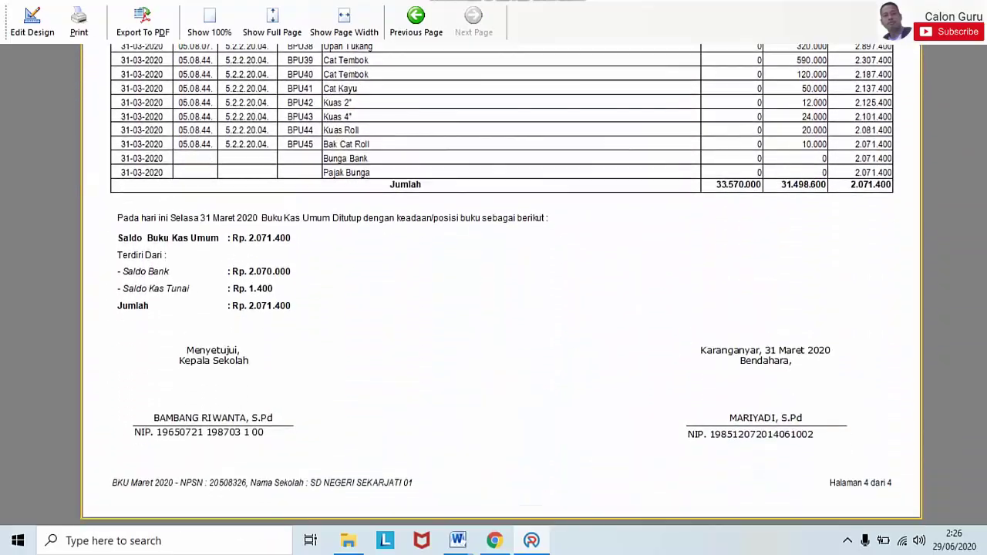
pyautogui.scroll(20, 501, 285)
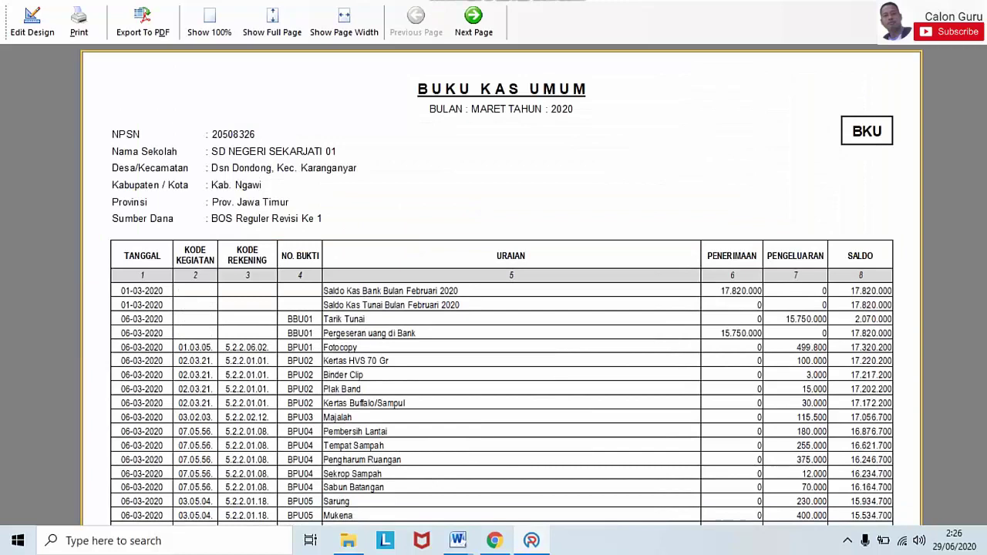
pyautogui.click(162, 31)
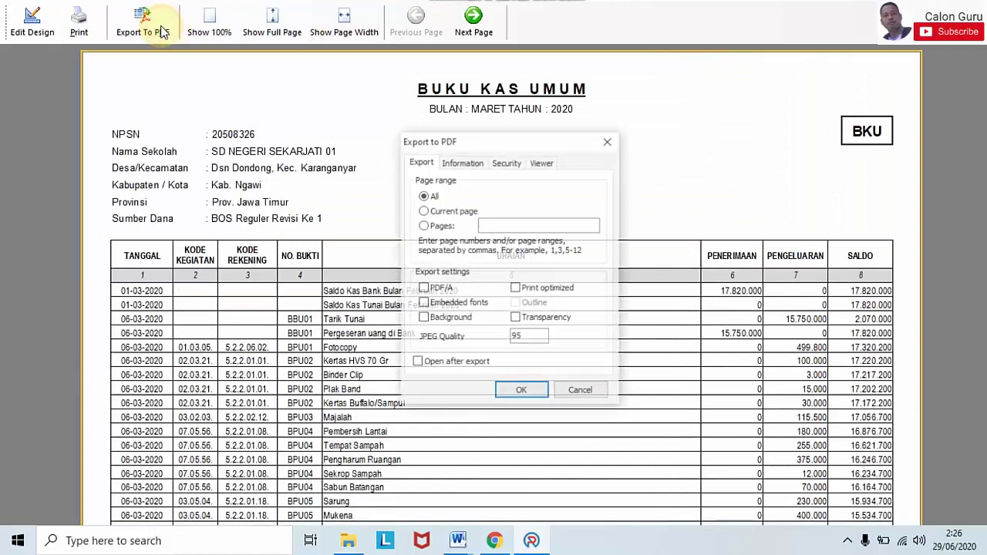
pyautogui.click(522, 389)
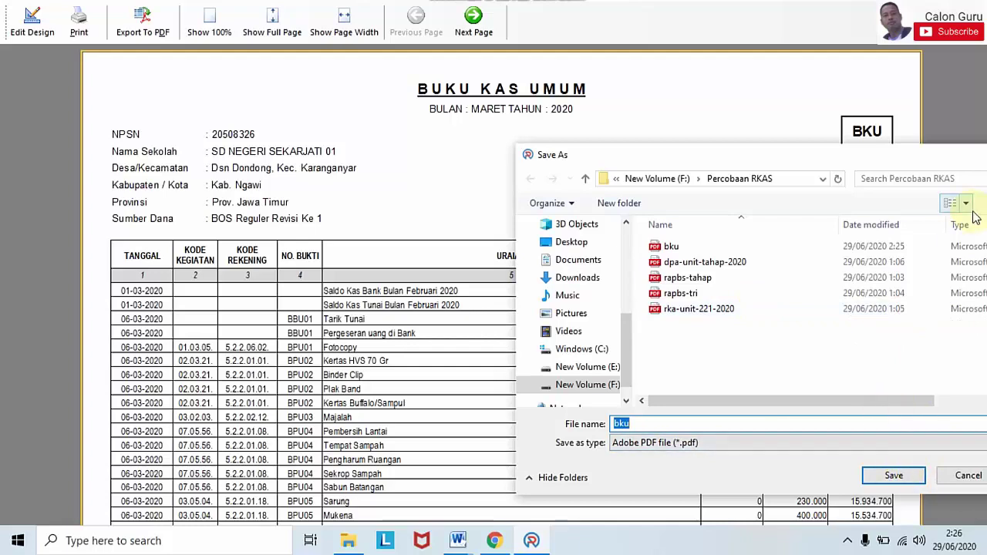
pyautogui.click(979, 157)
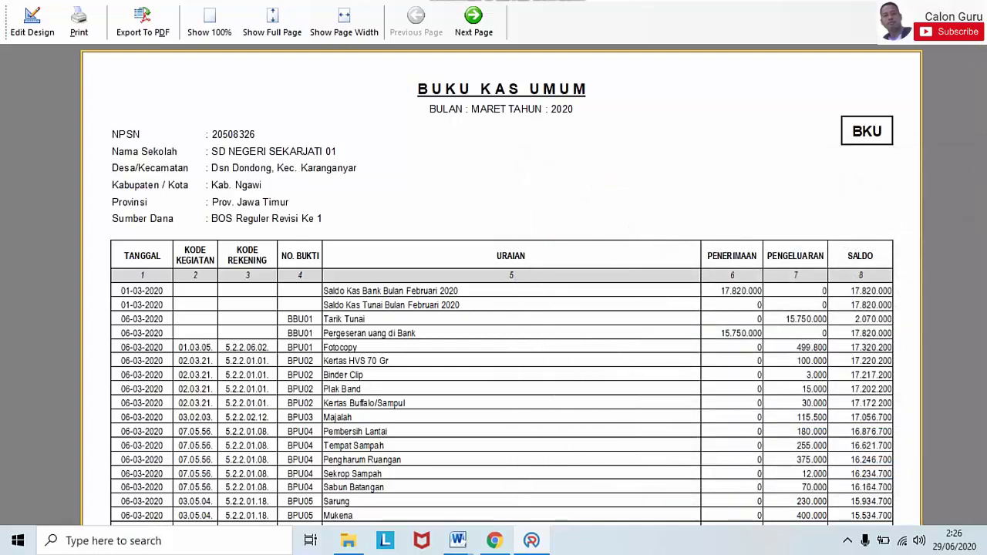
# Close the March preview and generate a Buku Kas Umum print preview for SiLPA Afirmasi / Kinerja with the month Februari.
pyautogui.press('Escape')
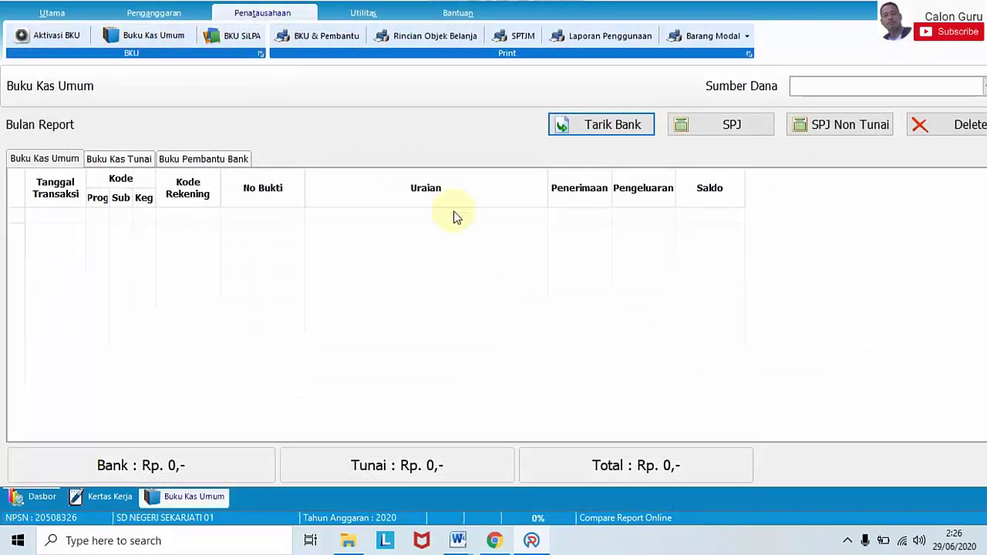
pyautogui.click(155, 37)
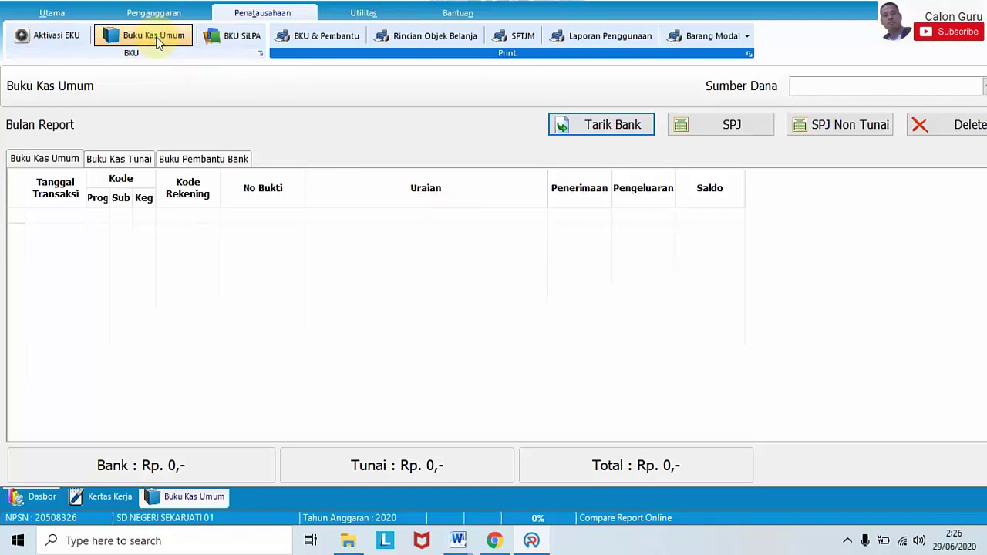
pyautogui.click(324, 40)
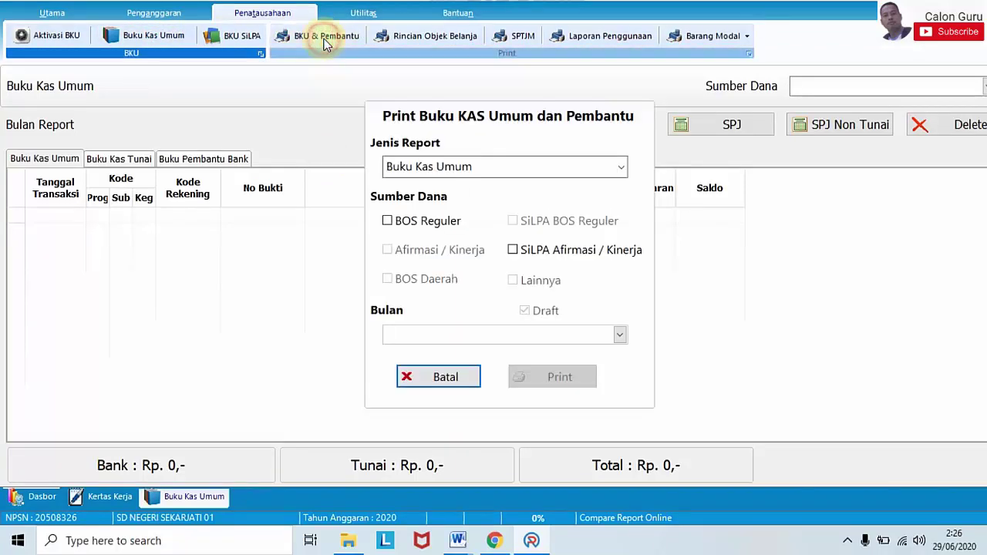
pyautogui.click(621, 169)
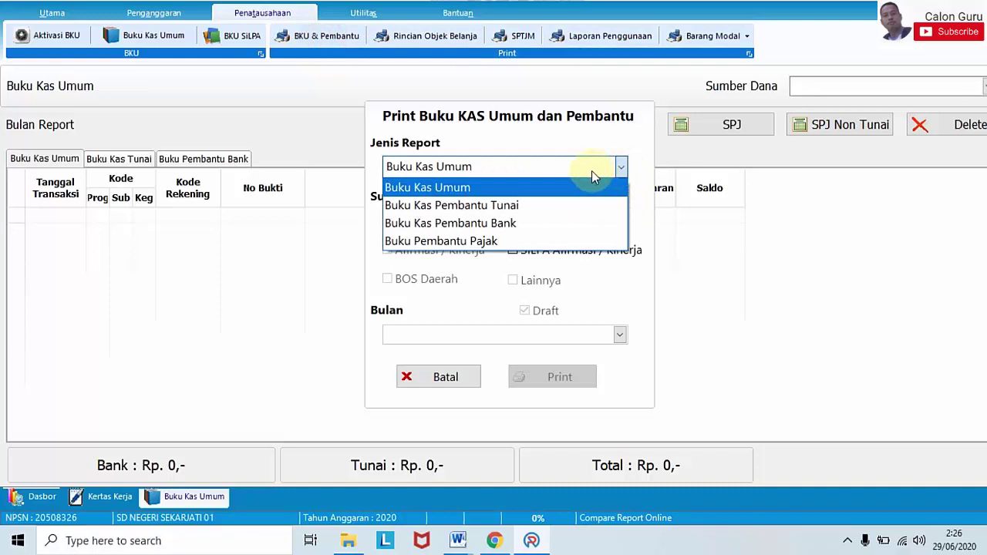
pyautogui.click(624, 145)
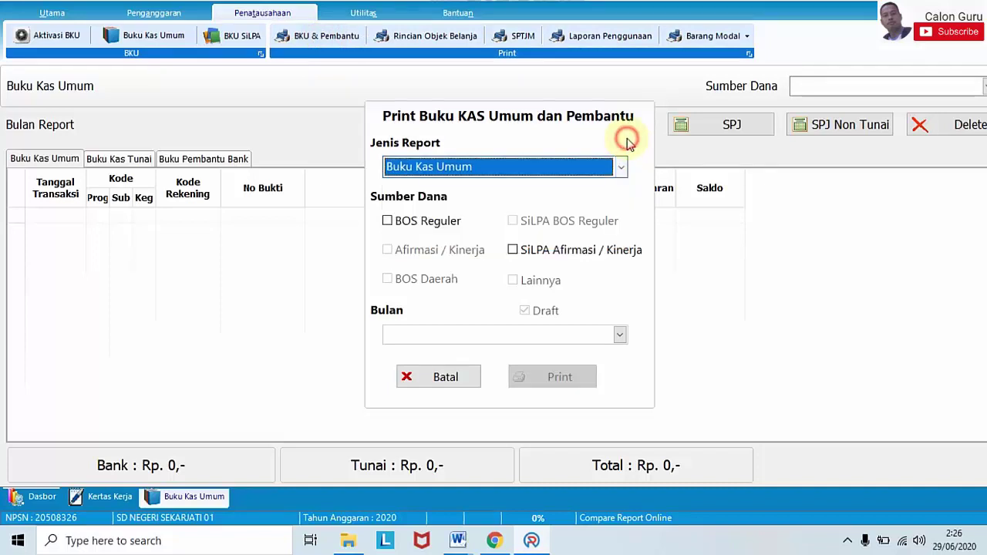
pyautogui.click(387, 222)
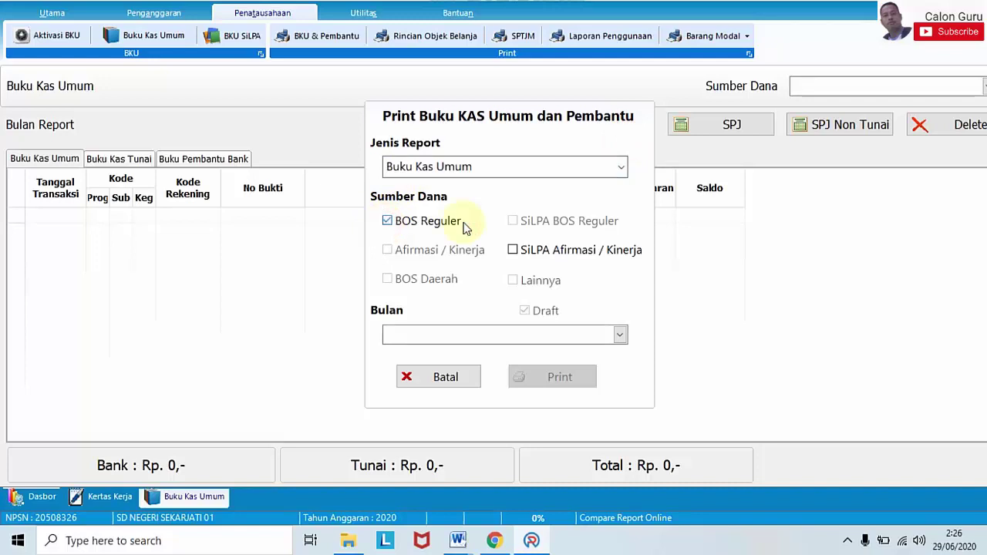
pyautogui.click(387, 221)
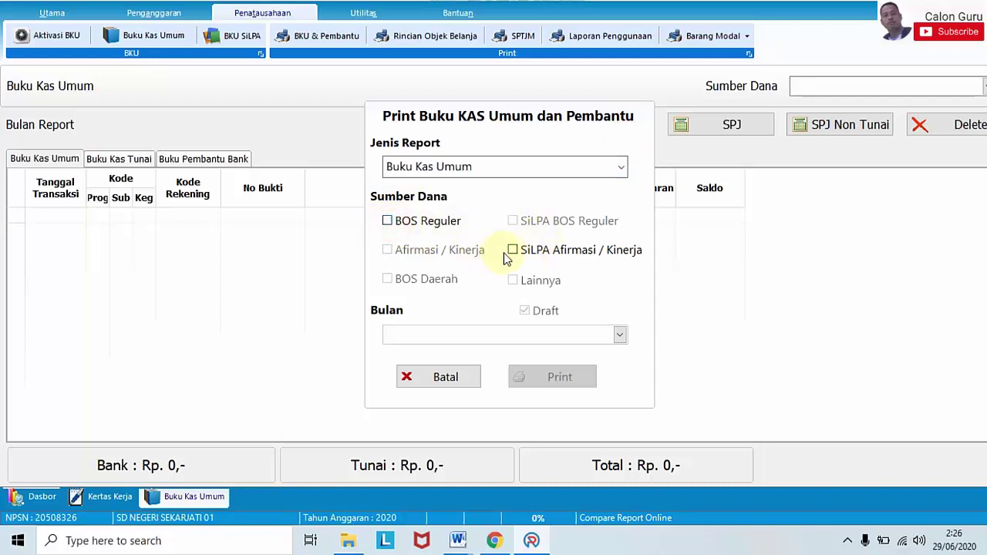
pyautogui.click(513, 251)
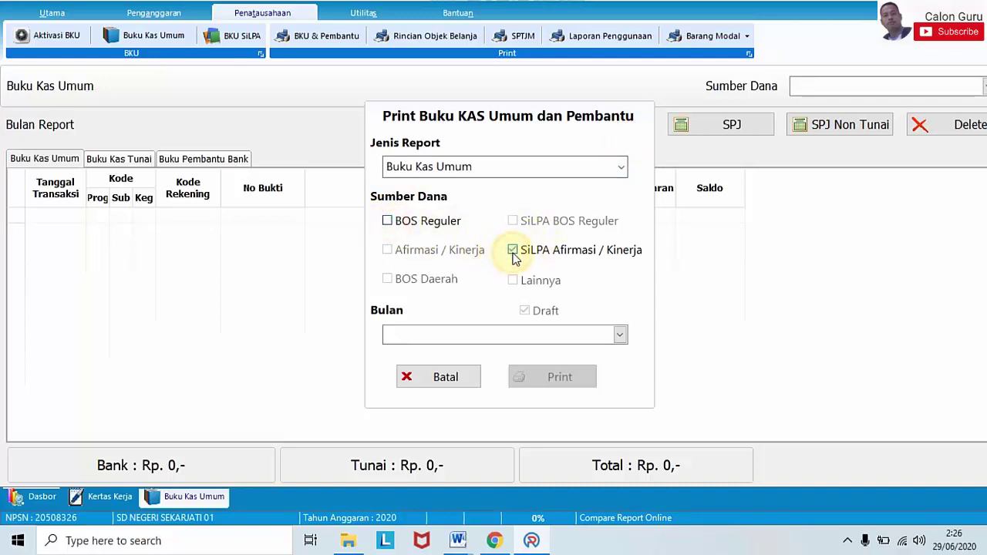
pyautogui.click(620, 334)
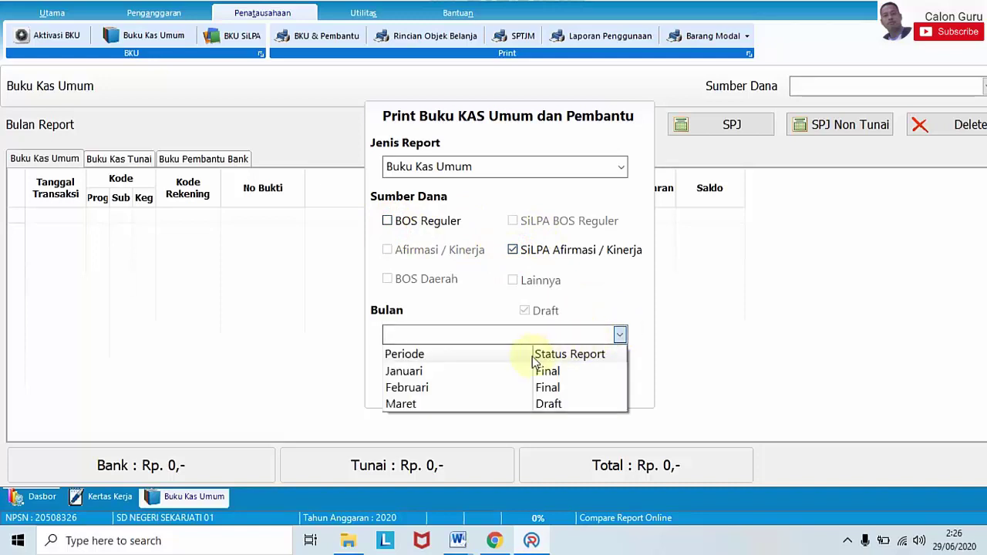
pyautogui.click(437, 388)
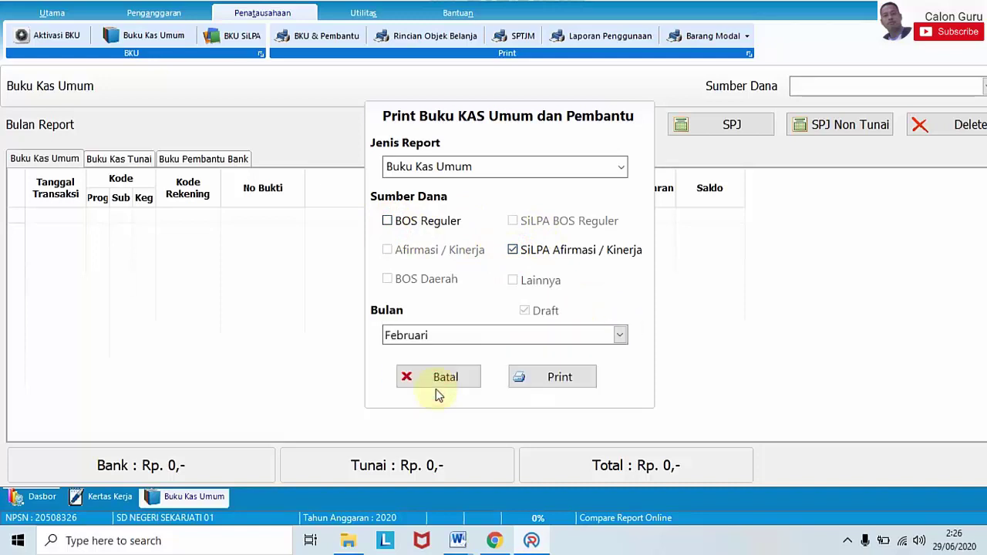
pyautogui.click(565, 377)
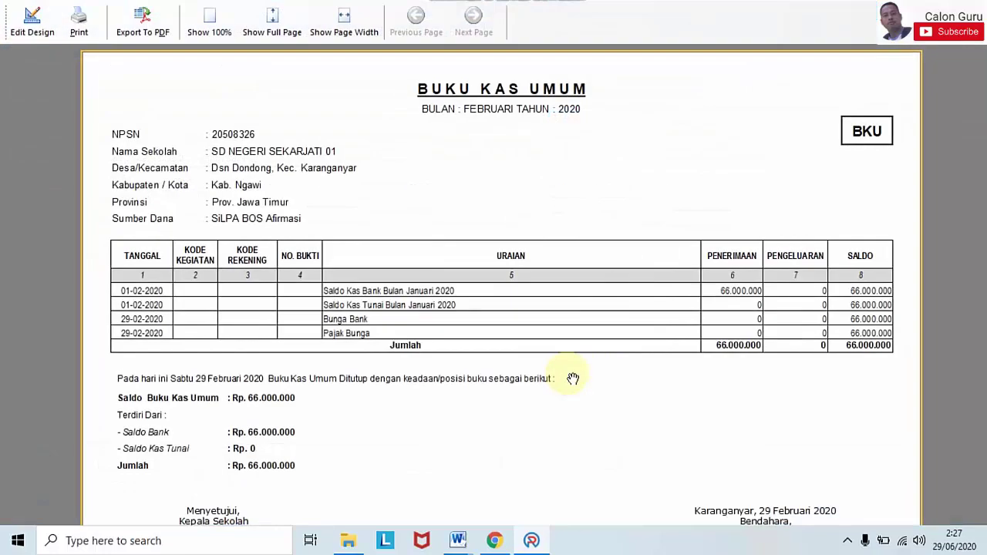
# Examine the February SiLPA BOS Afirmasi cash book's entries, closing balances and signature block, and close the preview.
pyautogui.scroll(-5, 501, 285)
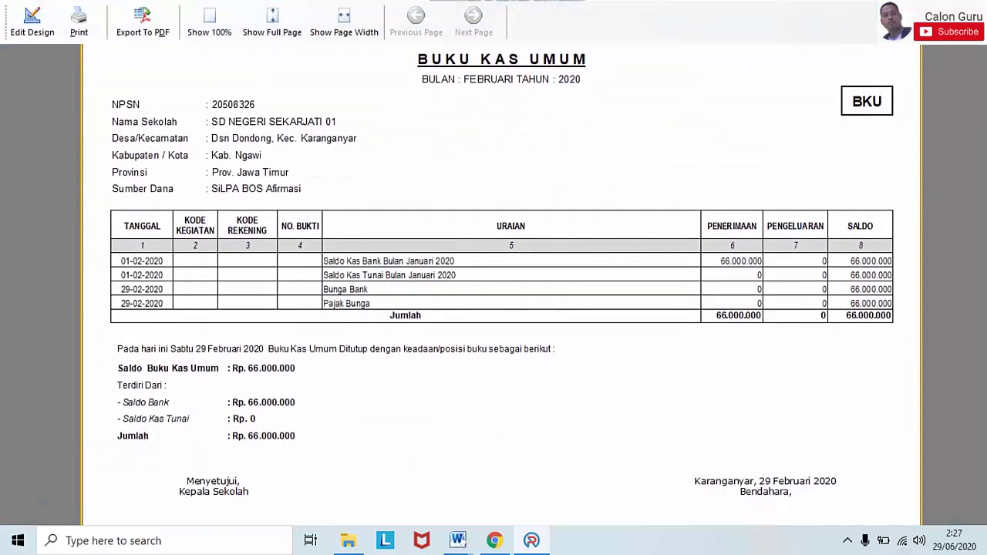
pyautogui.scroll(5, 501, 285)
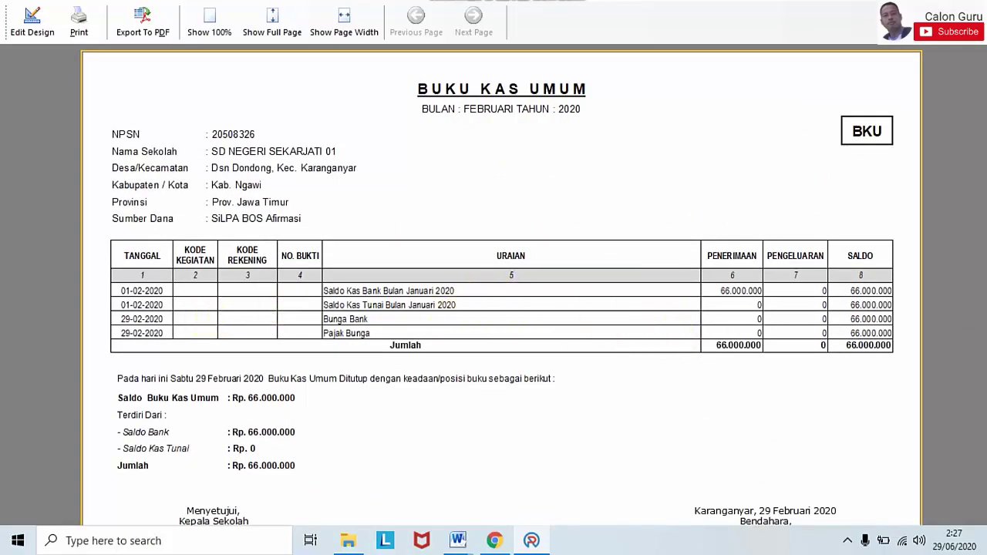
pyautogui.scroll(-3, 975, 339)
pyautogui.scroll(3, 501, 285)
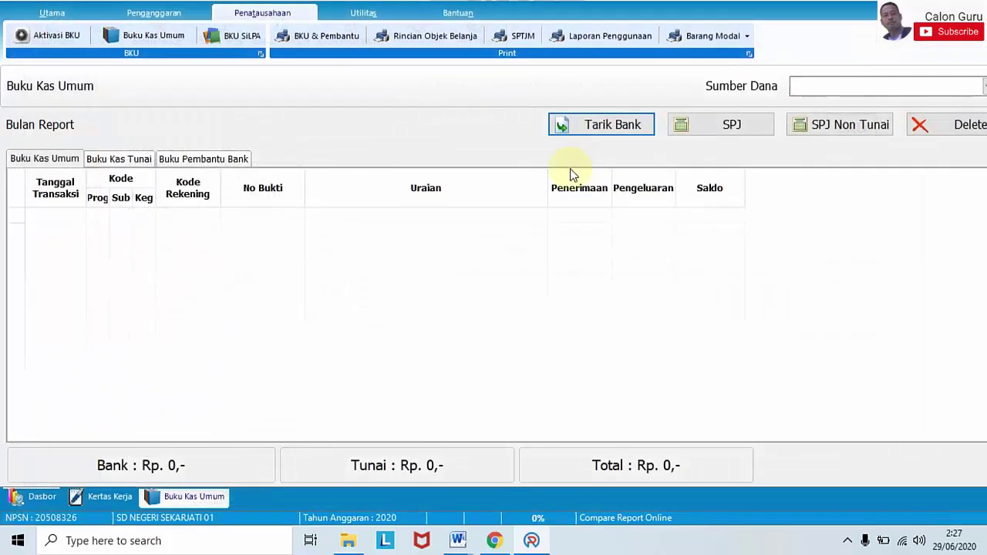
# Generate a print preview of the Buku Kas Pembantu Tunai report for BOS Reguler with the month Maret.
pyautogui.click(322, 39)
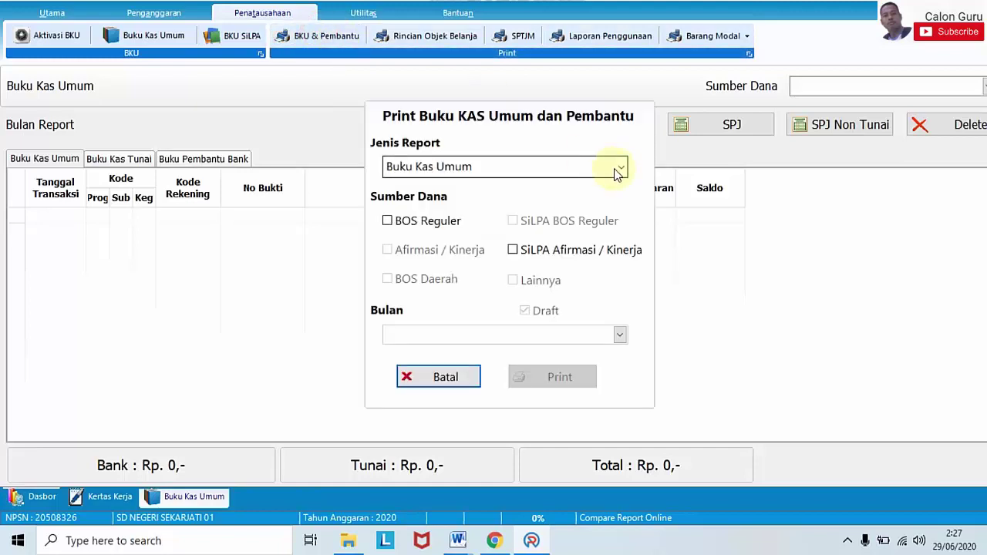
pyautogui.click(620, 170)
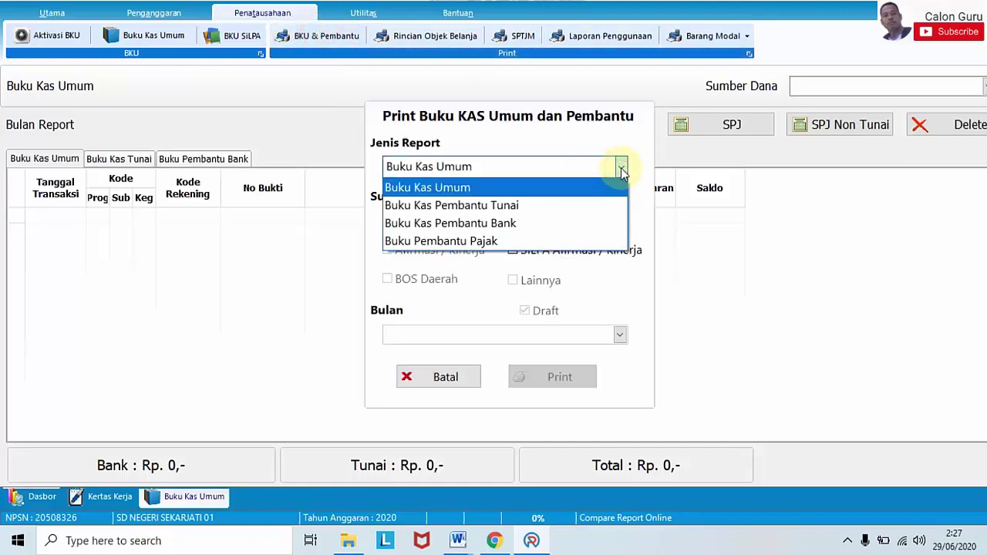
pyautogui.click(515, 206)
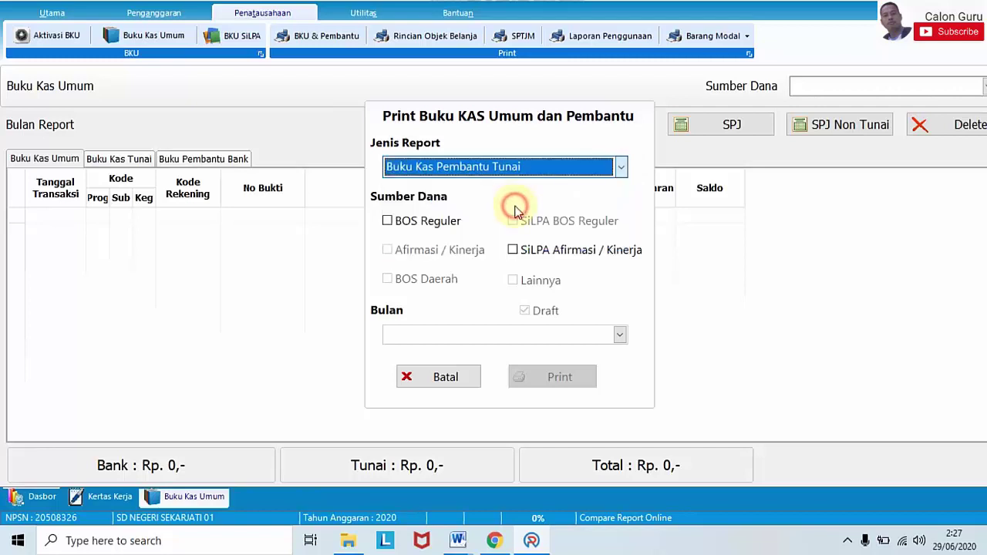
pyautogui.click(387, 220)
pyautogui.click(619, 335)
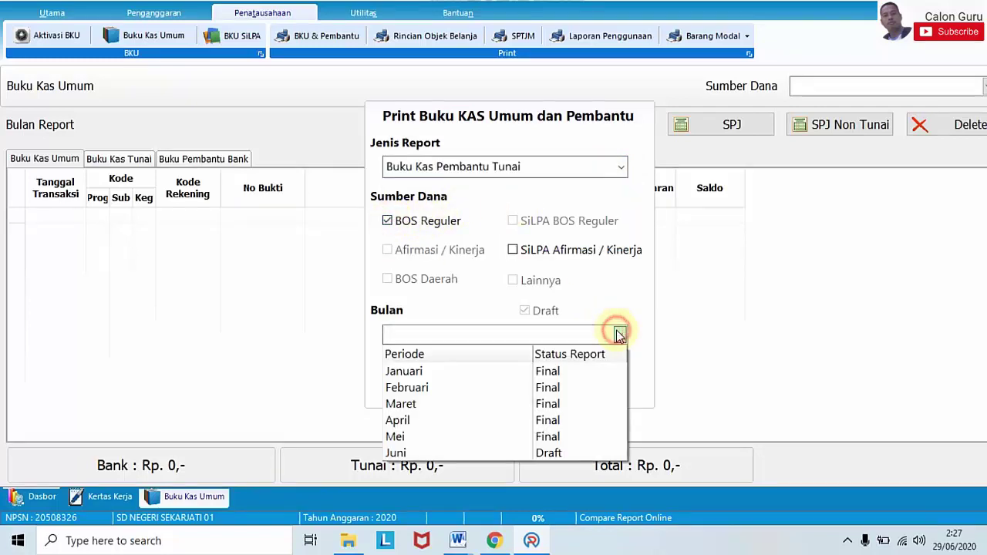
pyautogui.click(441, 406)
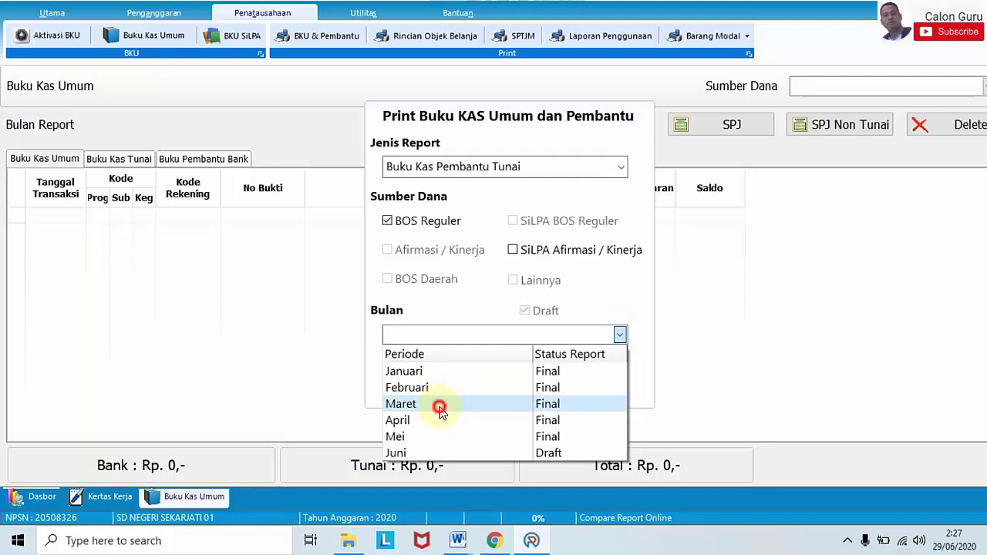
pyautogui.click(568, 377)
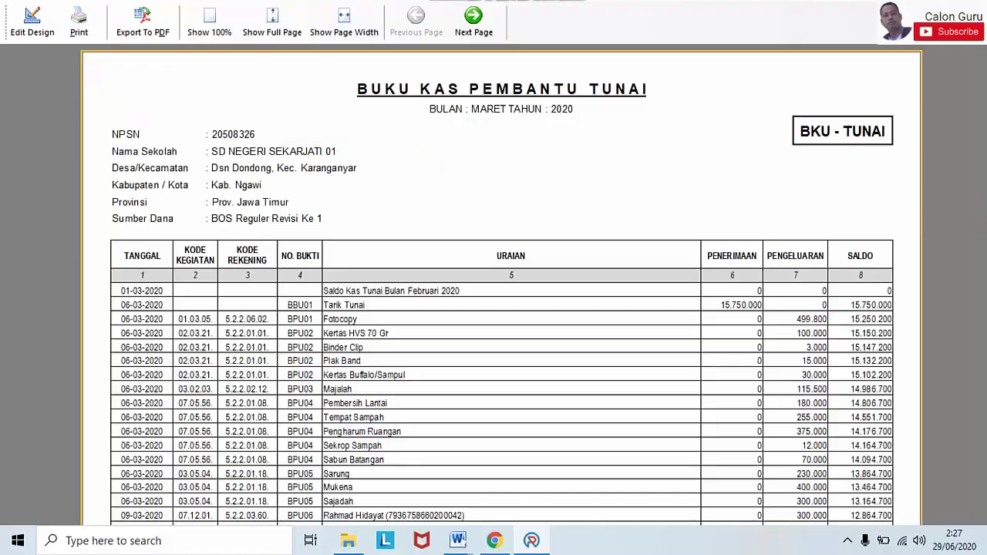
# Examine the March Buku Kas Pembantu Tunai transactions across its pages and close the preview.
pyautogui.scroll(-20, 501, 285)
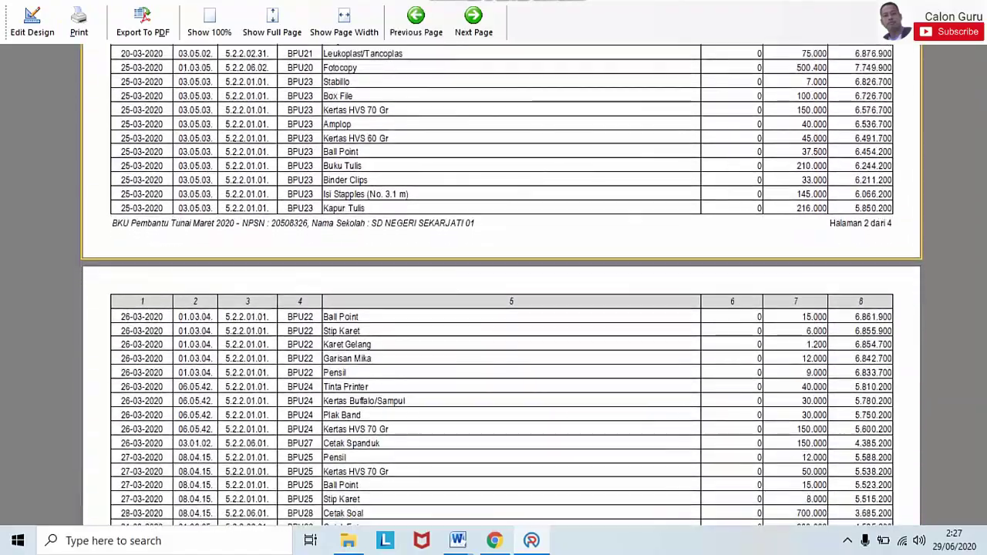
pyautogui.scroll(-15, 501, 285)
pyautogui.scroll(20, 501, 285)
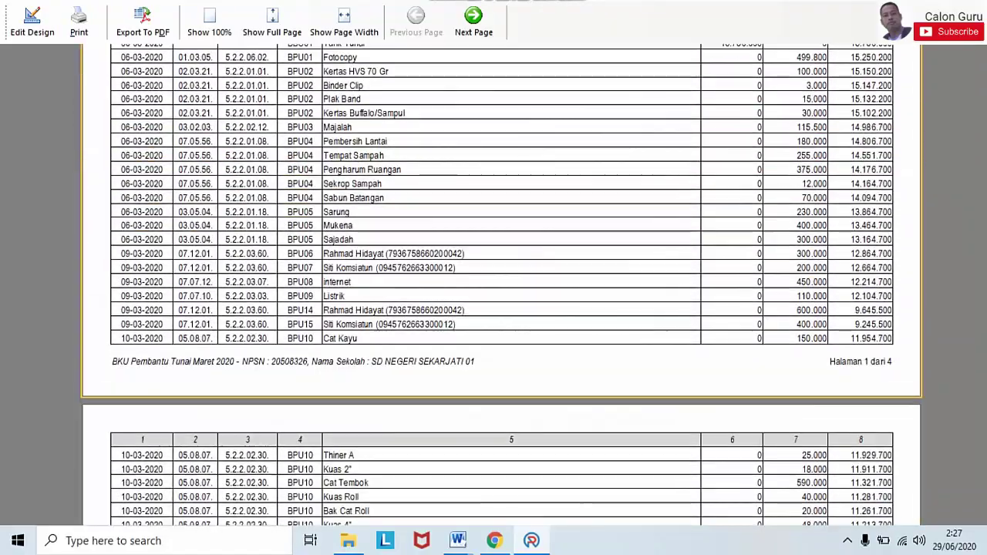
pyautogui.scroll(5, 501, 285)
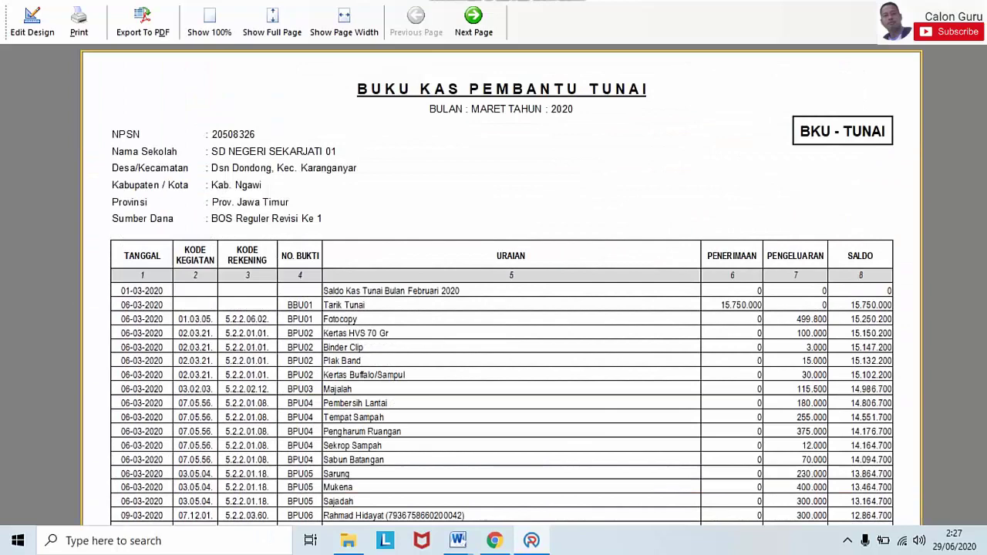
pyautogui.click(143, 23)
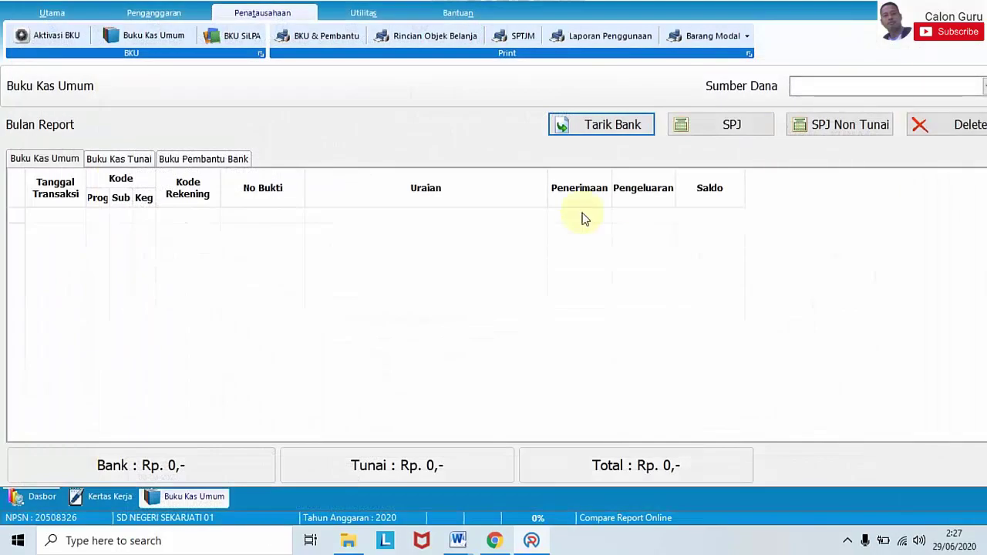
# Review the report types available for printing Buku Kas Umum dan Pembantu and leave the print dialog without printing.
pyautogui.click(308, 37)
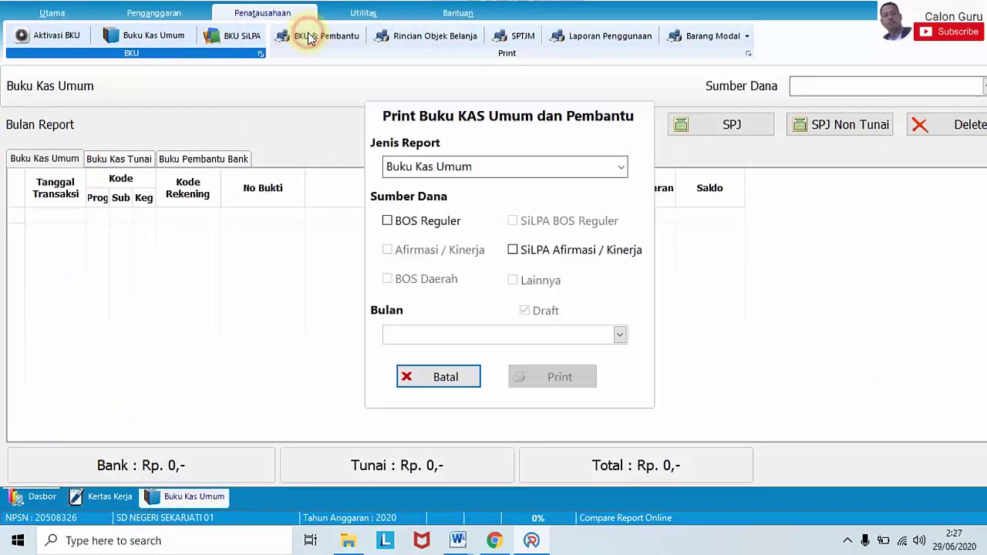
pyautogui.click(621, 169)
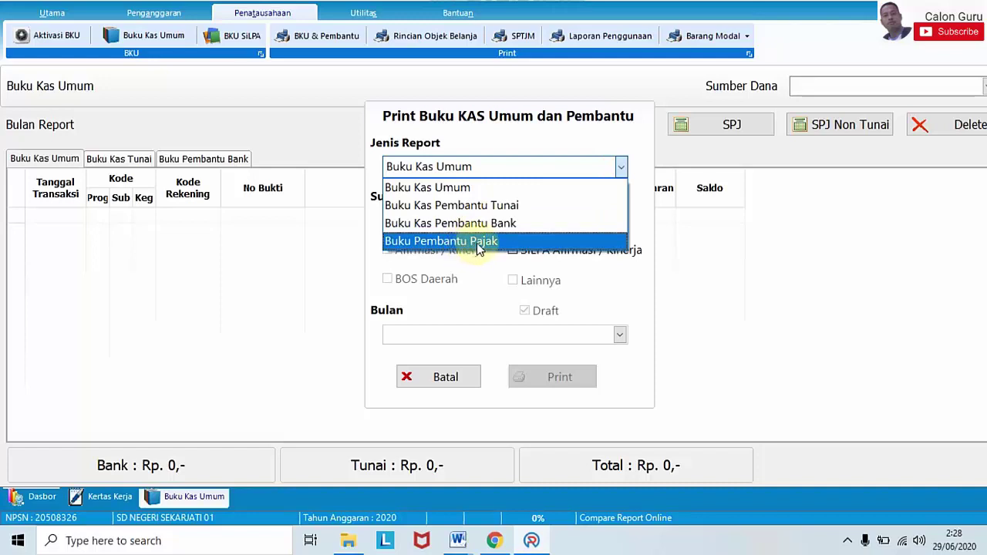
pyautogui.click(646, 230)
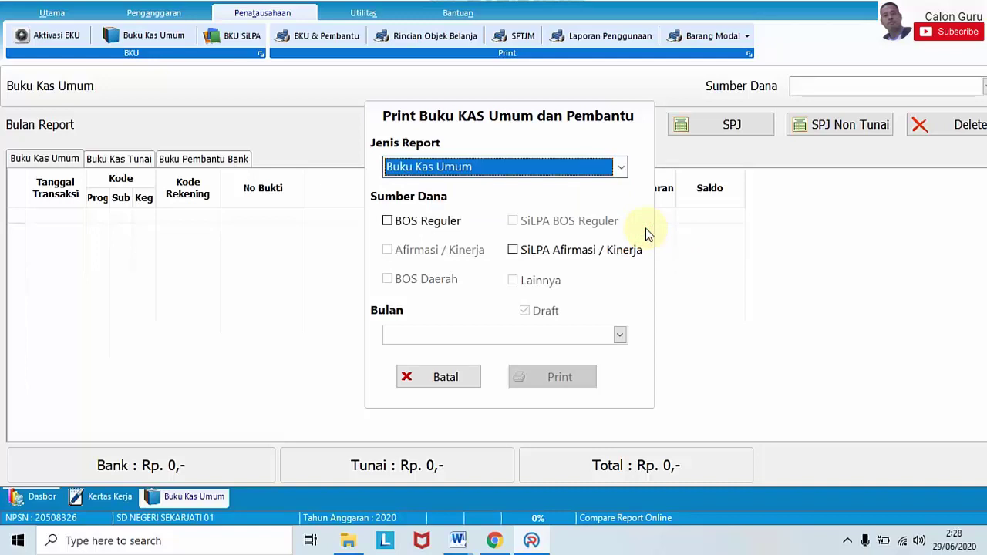
pyautogui.click(623, 169)
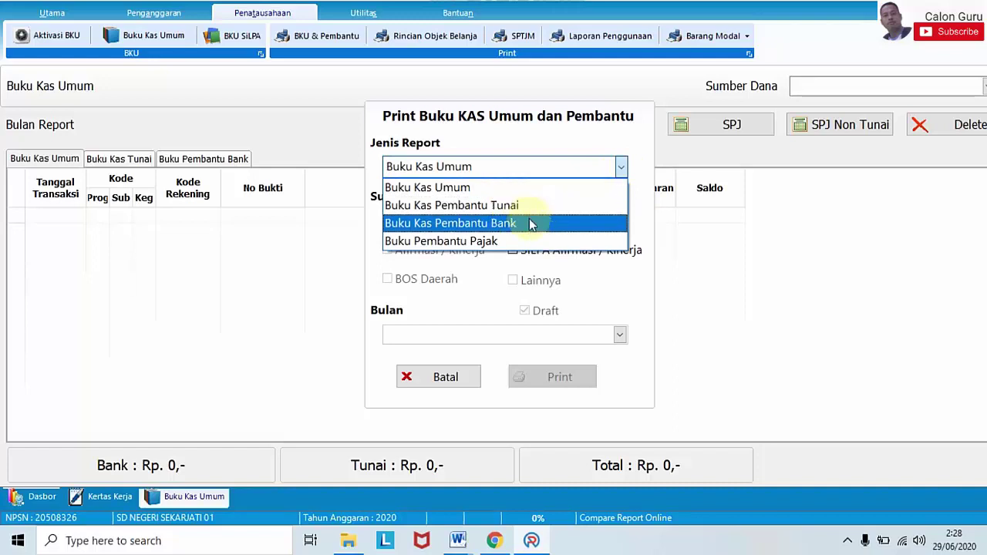
pyautogui.click(642, 219)
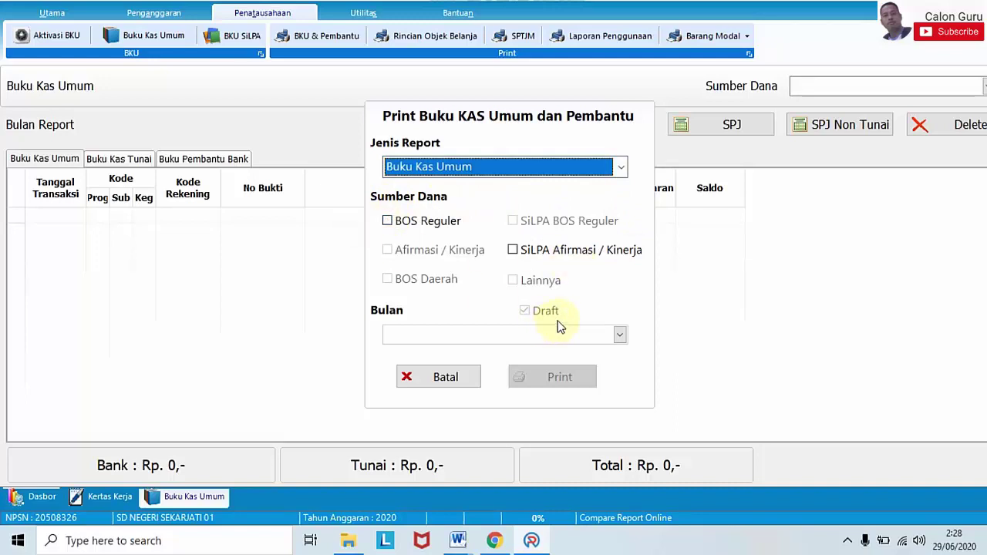
pyautogui.click(535, 2)
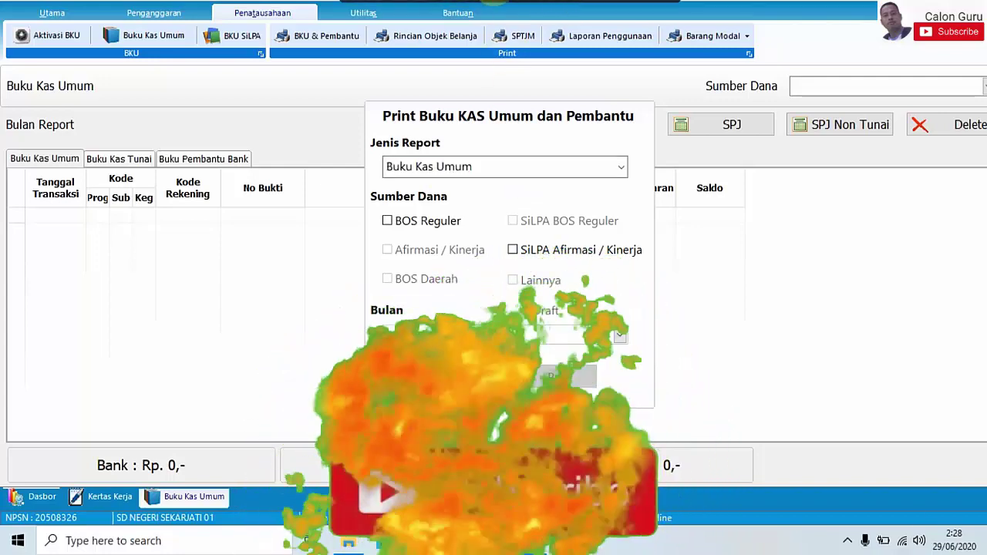
pyautogui.click(736, 342)
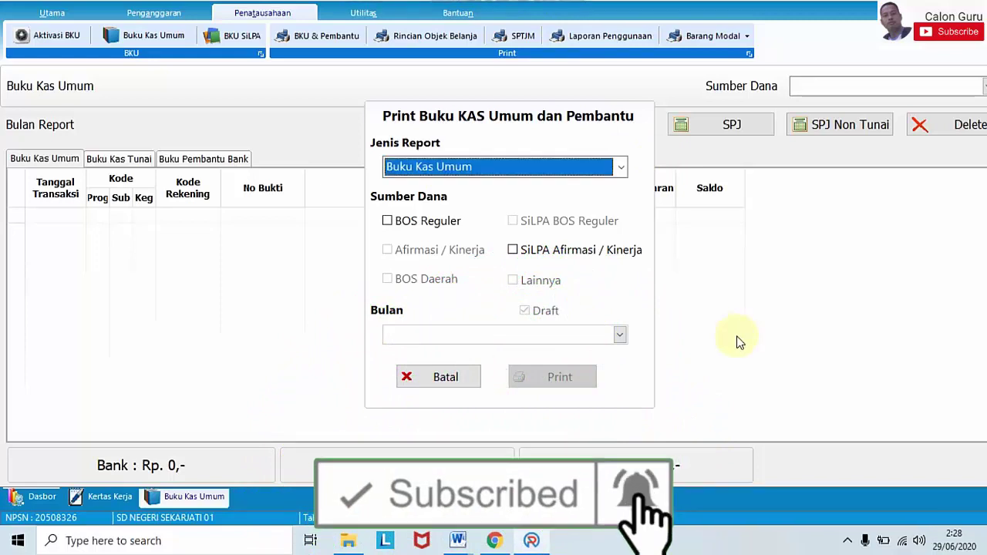
pyautogui.click(465, 375)
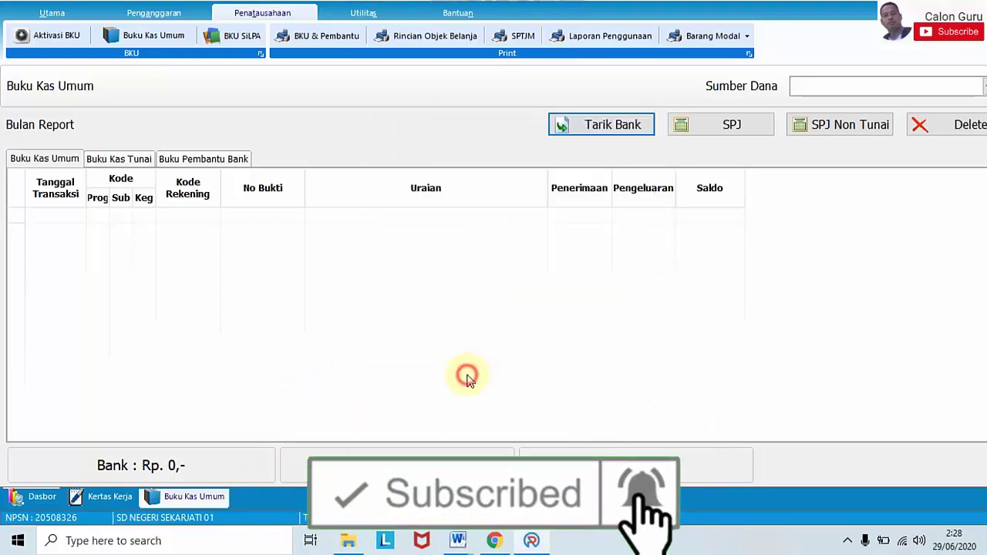
# Generate a print preview of the SPTJM report for BOS Reguler Revisi Ke 1 with the period Semester 1.
pyautogui.click(515, 37)
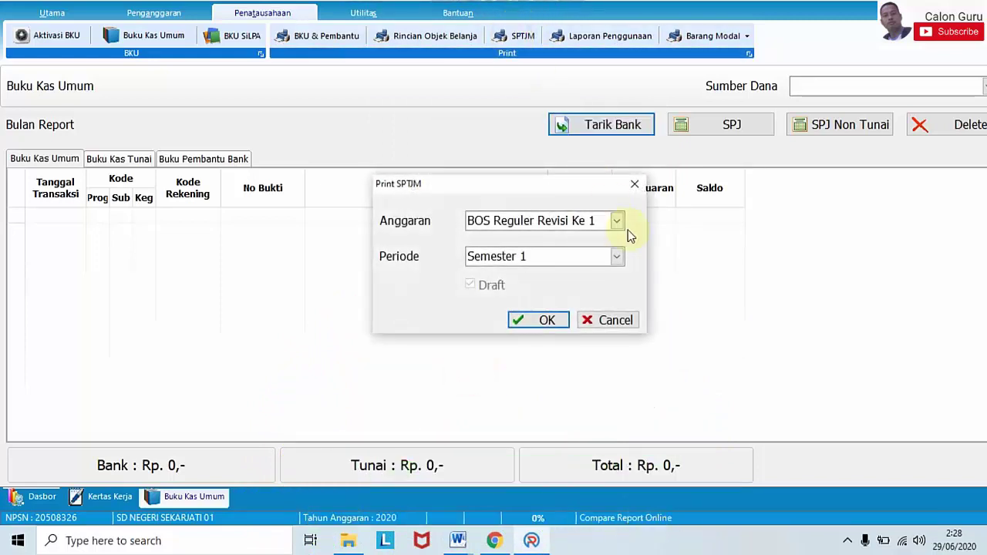
pyautogui.click(616, 255)
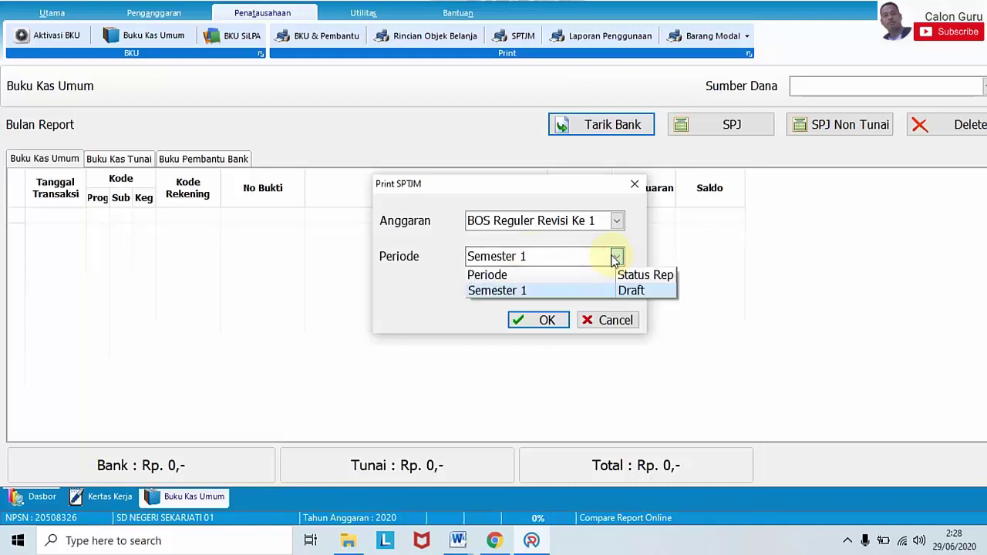
pyautogui.click(593, 296)
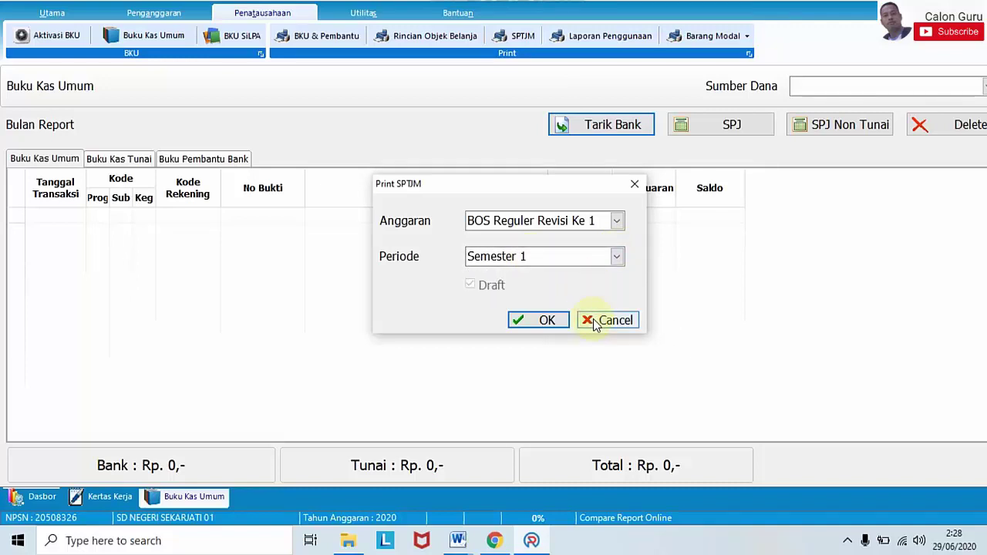
pyautogui.click(548, 321)
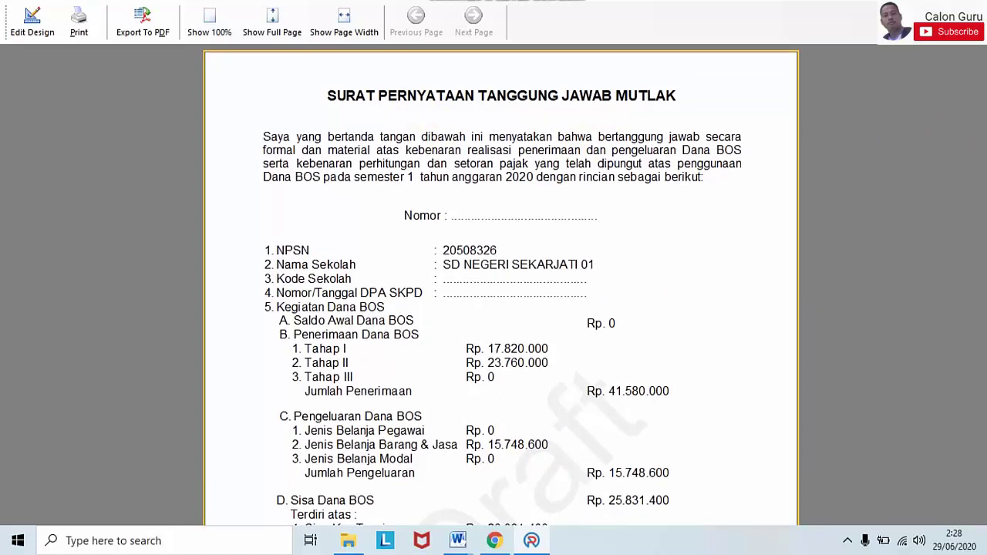
# Examine the SPTJM statement's BOS receipts, expenditures and remaining funds down to the signature block, and close the preview.
pyautogui.scroll(-5, 501, 285)
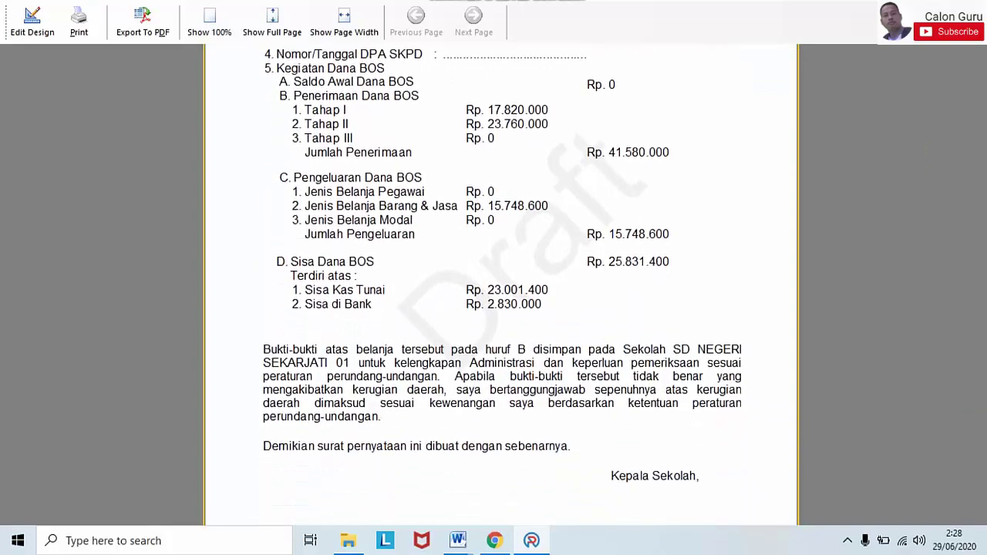
pyautogui.scroll(5, 501, 285)
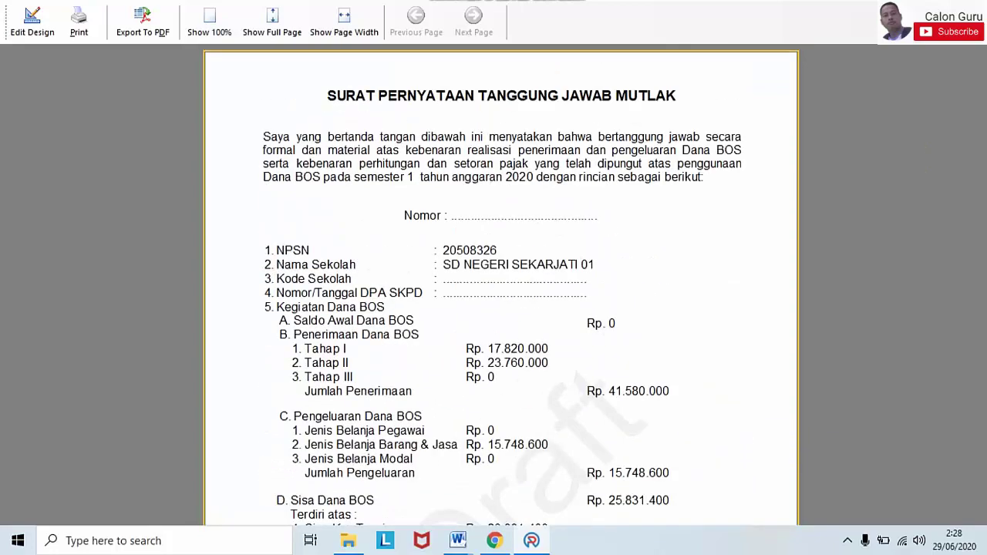
pyautogui.press('Escape')
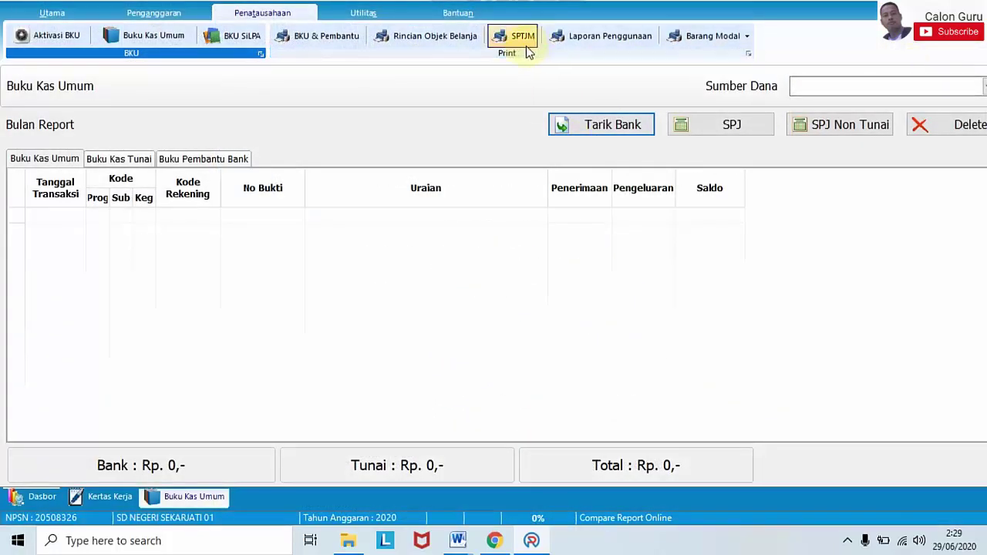
# Generate a Laporan Penggunaan preview for BOS Reguler Revisi Ke 1 with period type Tahap and period Tahap 1, keeping Draft enabled.
pyautogui.click(591, 37)
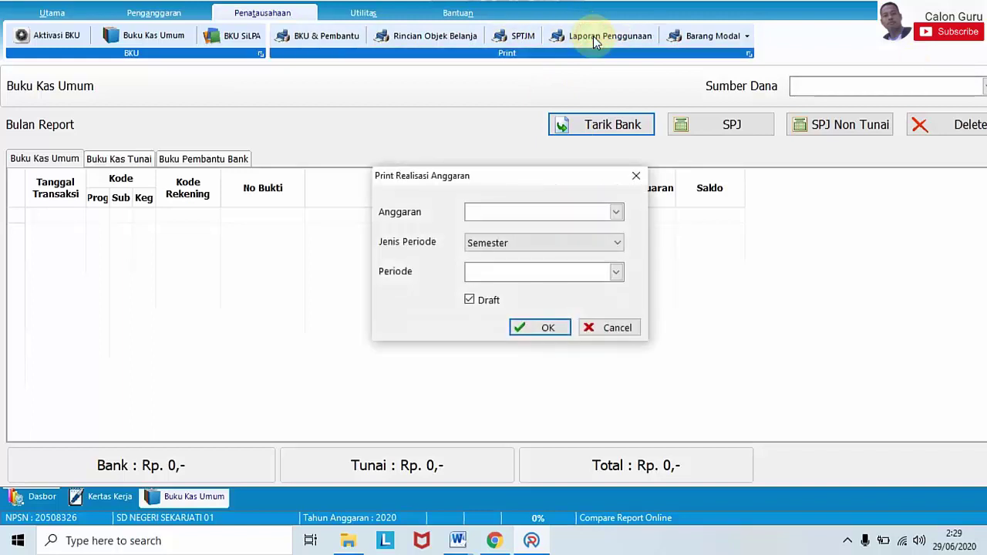
pyautogui.click(616, 214)
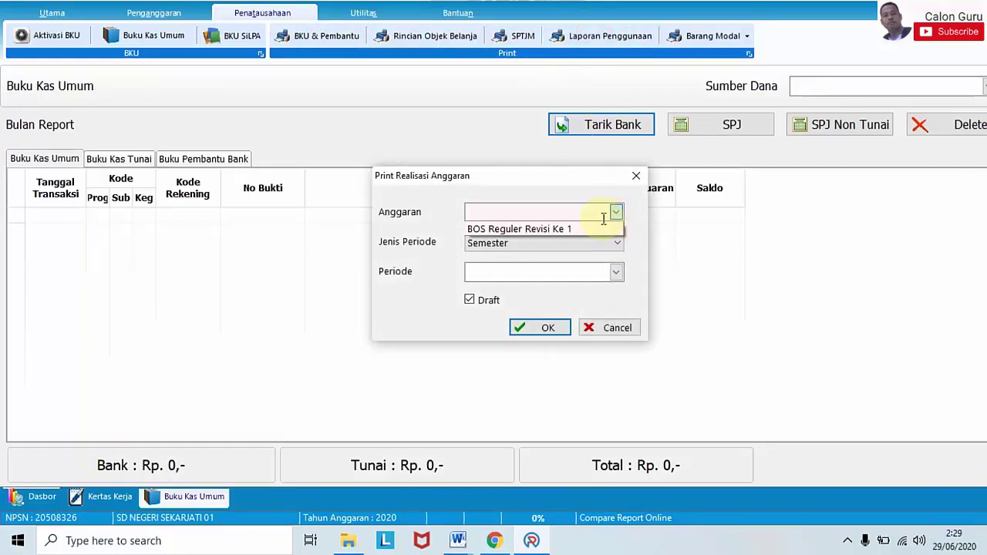
pyautogui.click(584, 227)
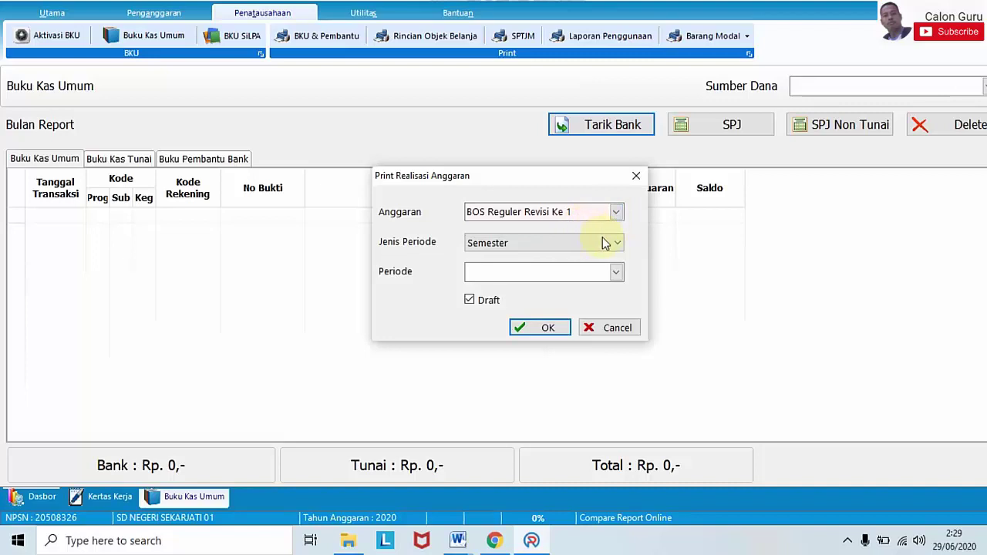
pyautogui.click(607, 243)
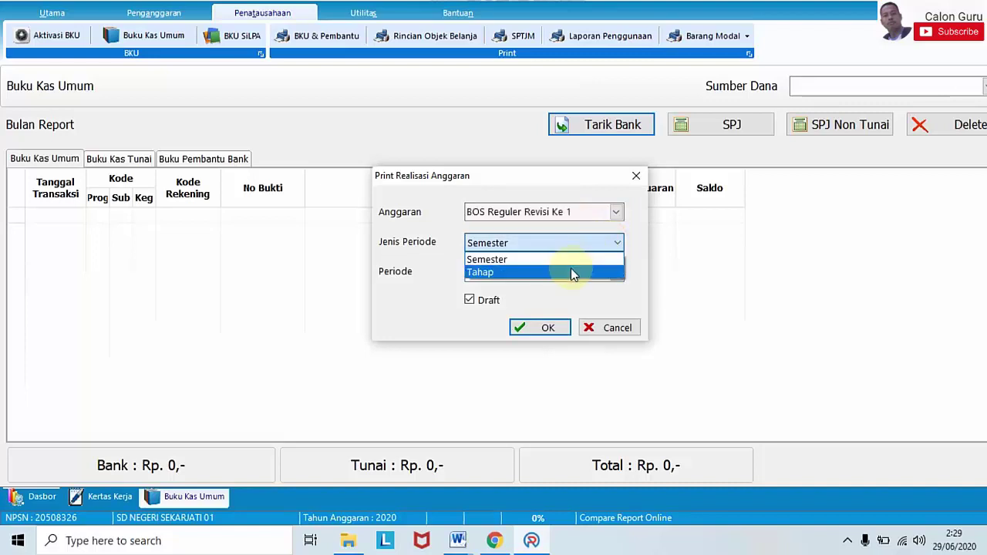
pyautogui.click(571, 271)
pyautogui.click(616, 272)
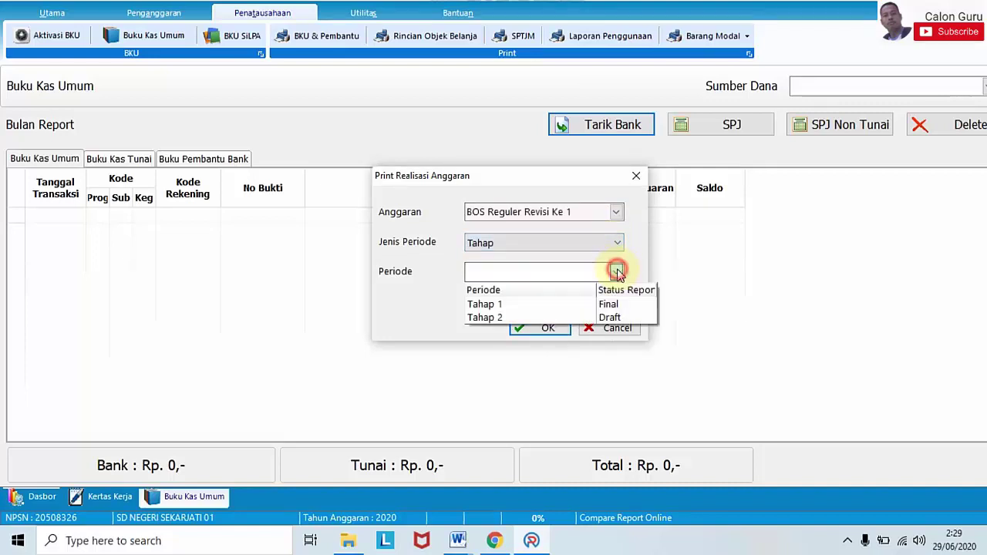
pyautogui.click(600, 304)
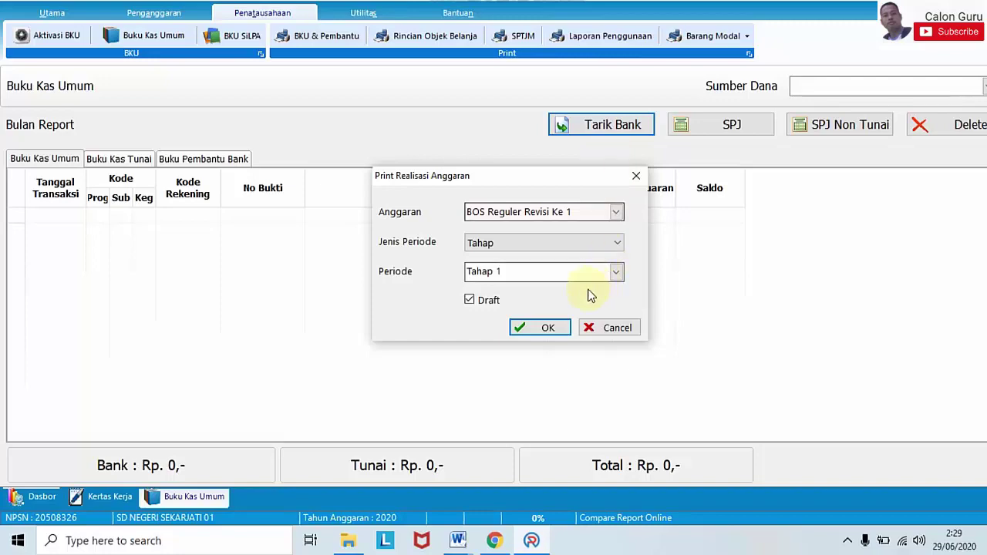
pyautogui.click(549, 327)
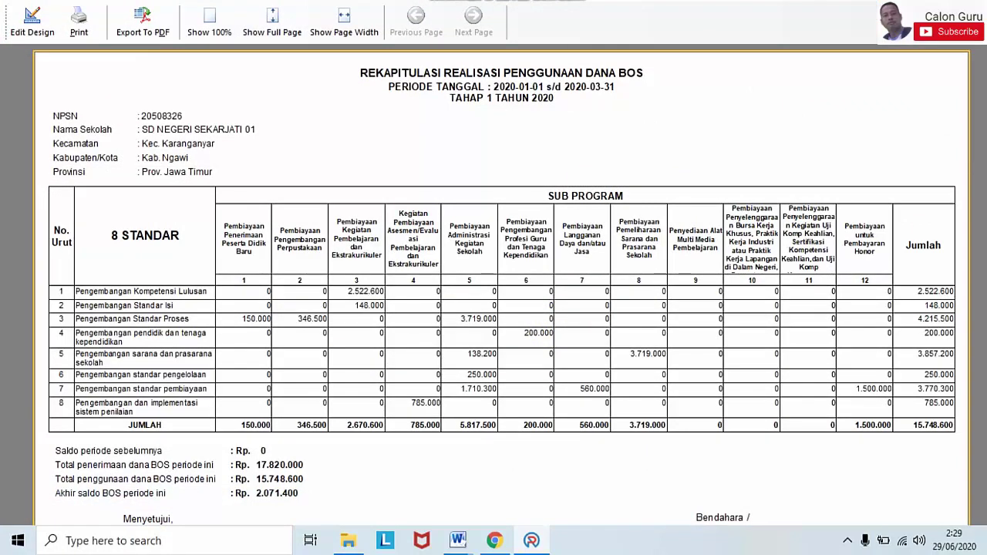
# Examine the Tahap 1 BOS fund usage recapitulation from the table to the signature block, and close the preview.
pyautogui.scroll(-3, 501, 309)
pyautogui.scroll(3, 501, 308)
pyautogui.click(543, 169)
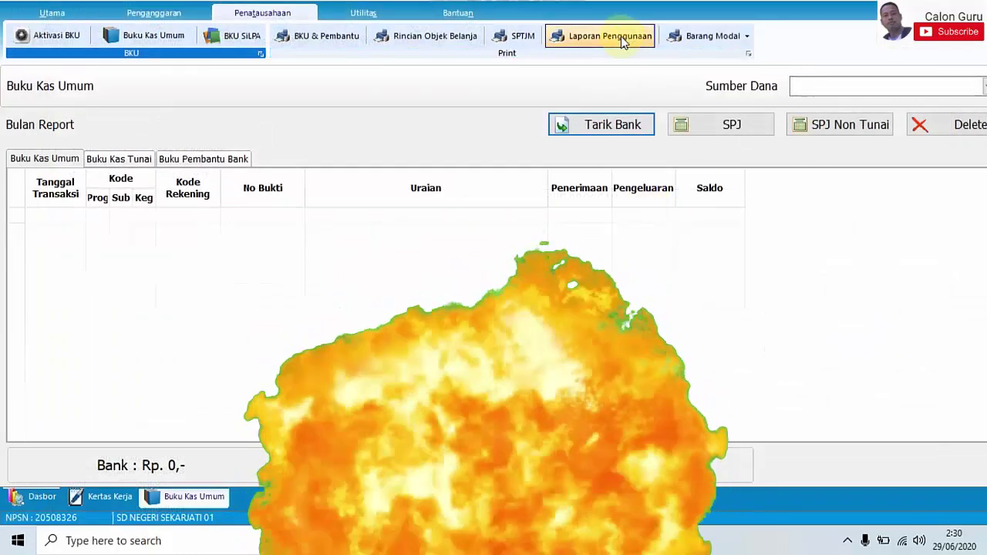
# Generate a print preview of the Barang Modal report for BOS Reguler Revisi Ke 1 with the period Maret, keeping Draft enabled.
pyautogui.click(746, 39)
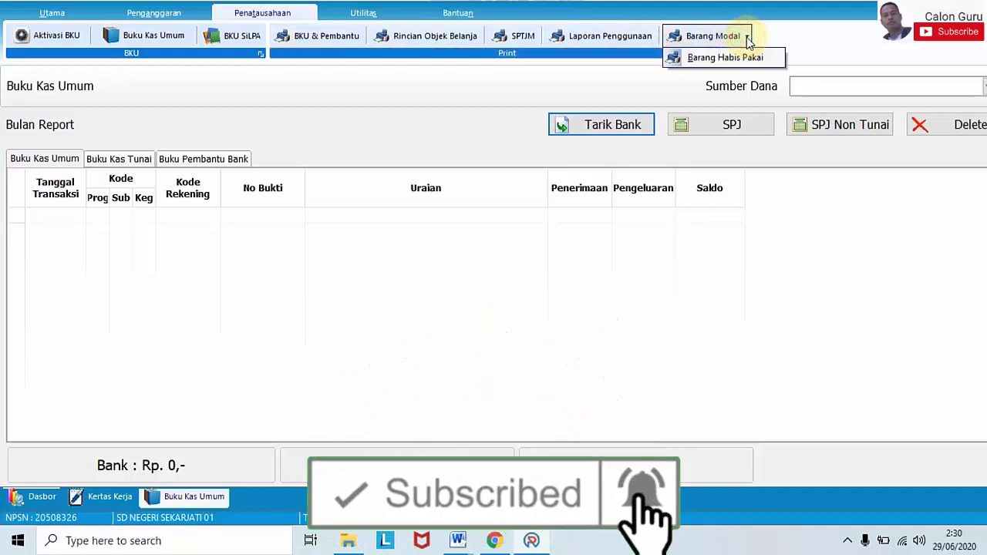
pyautogui.click(715, 35)
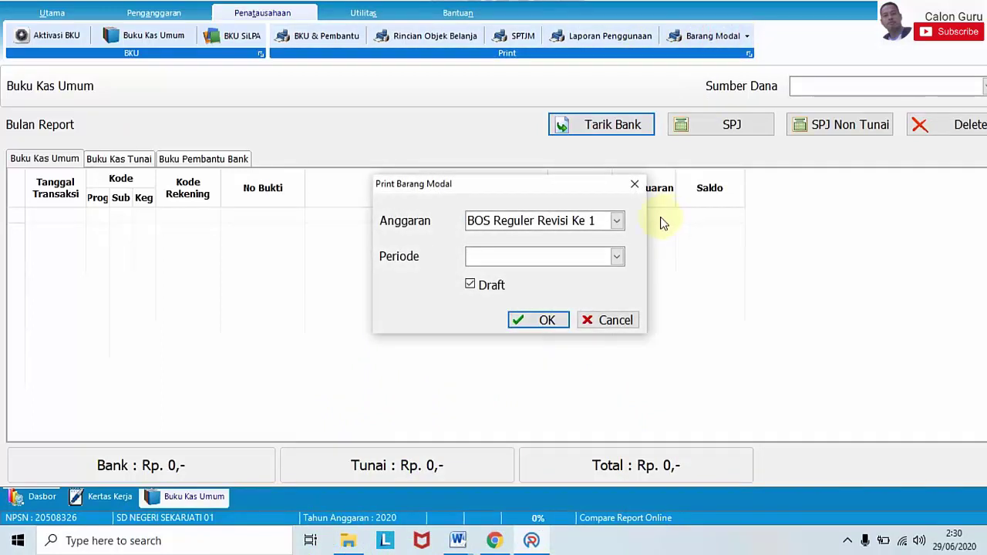
pyautogui.click(616, 255)
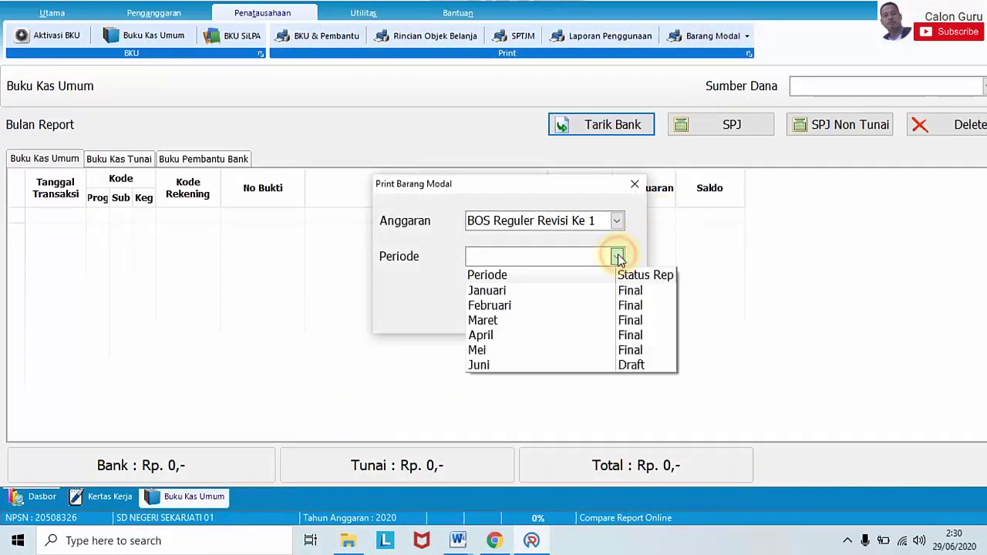
pyautogui.click(562, 320)
pyautogui.click(555, 321)
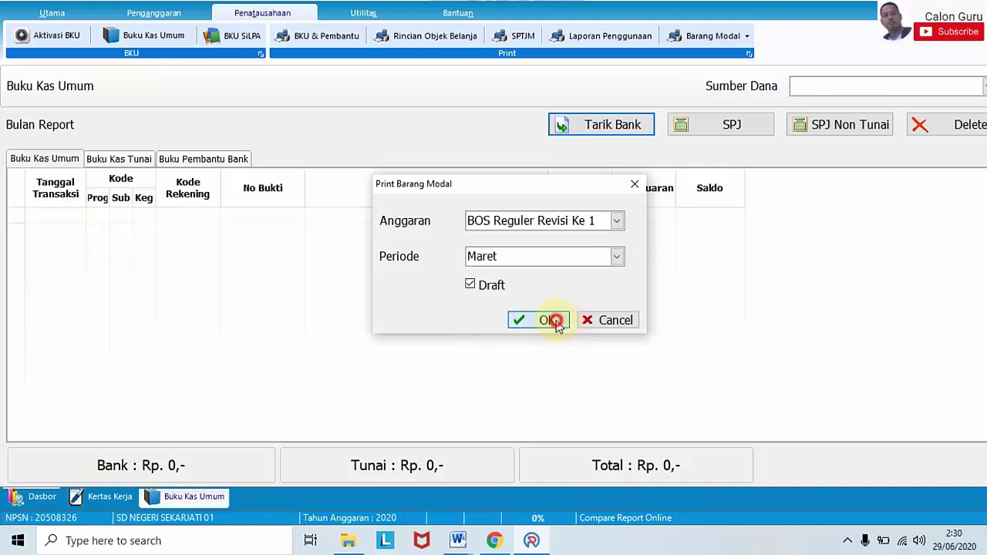